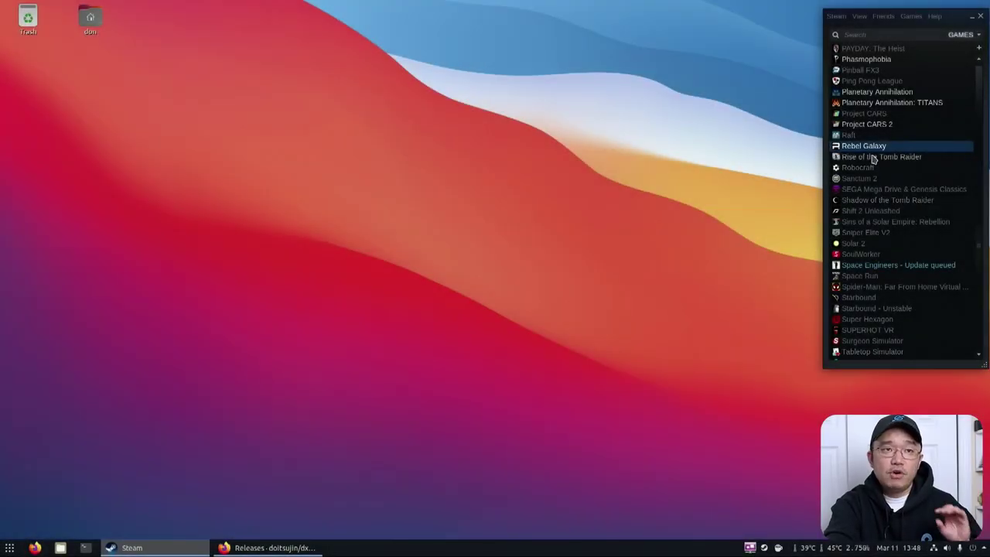
# Step: Check the launch options in Rebel Galaxy's properties and close the properties window
pyautogui.rightClick(873, 147)
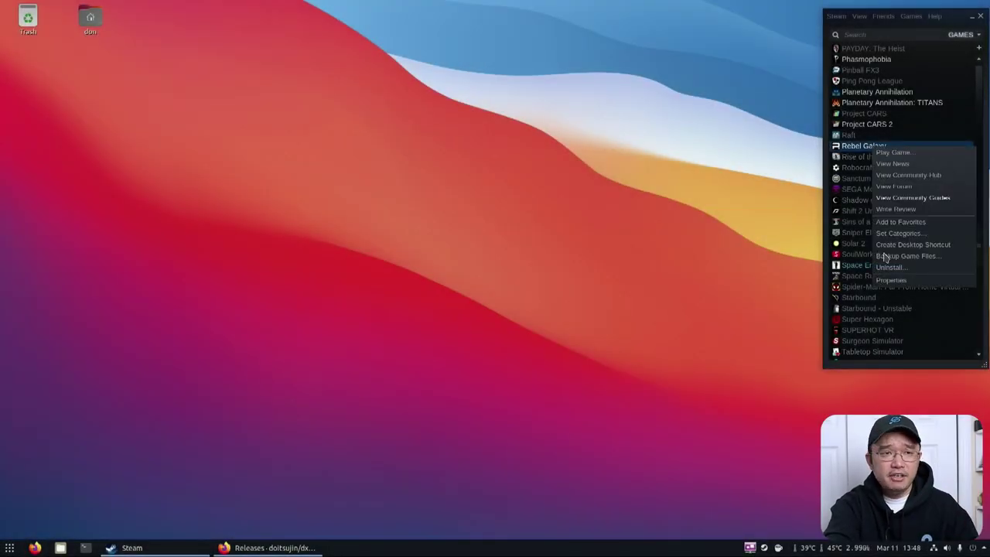
pyautogui.click(889, 280)
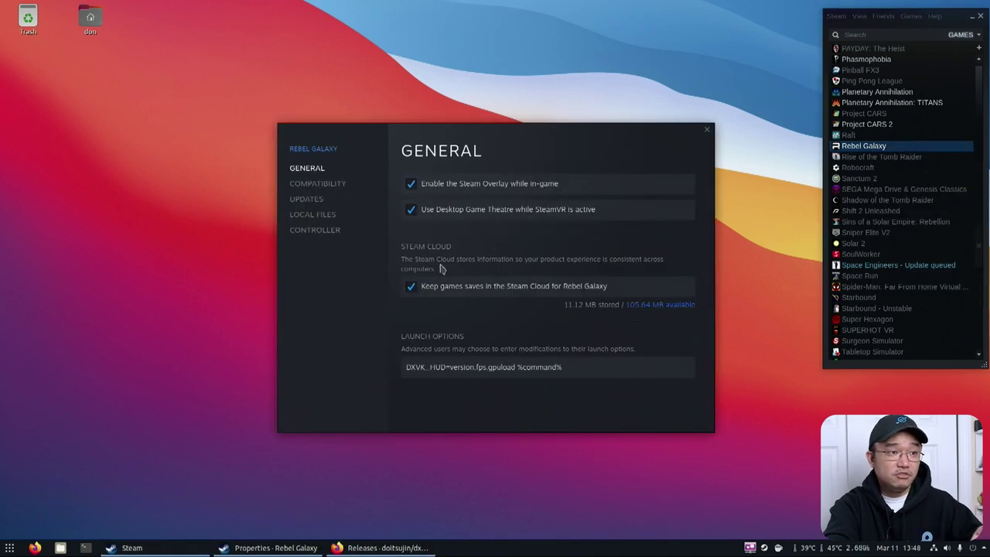
pyautogui.click(707, 133)
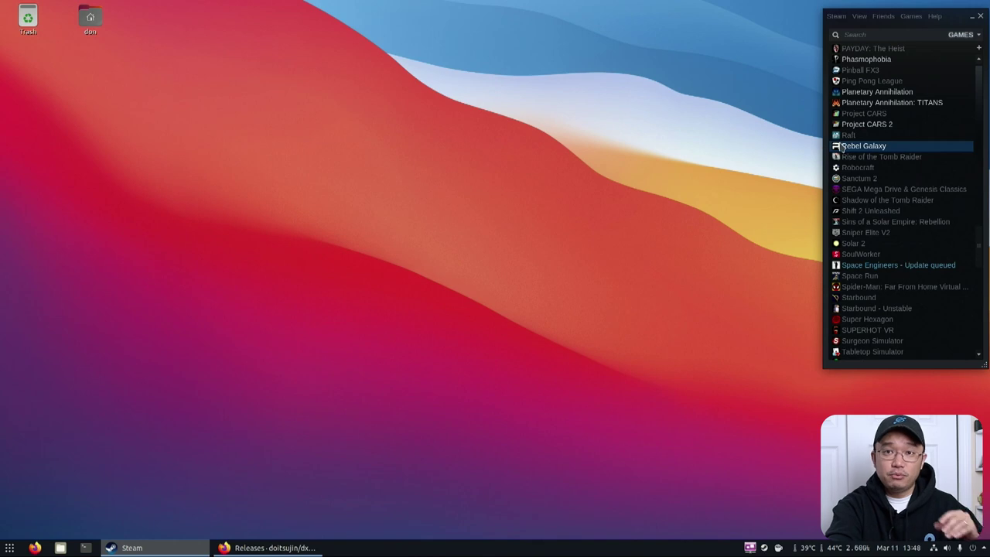
# Step: Launch Rebel Galaxy and review the DXVK_HUD entry in its launch options while the game loads
pyautogui.rightClick(839, 147)
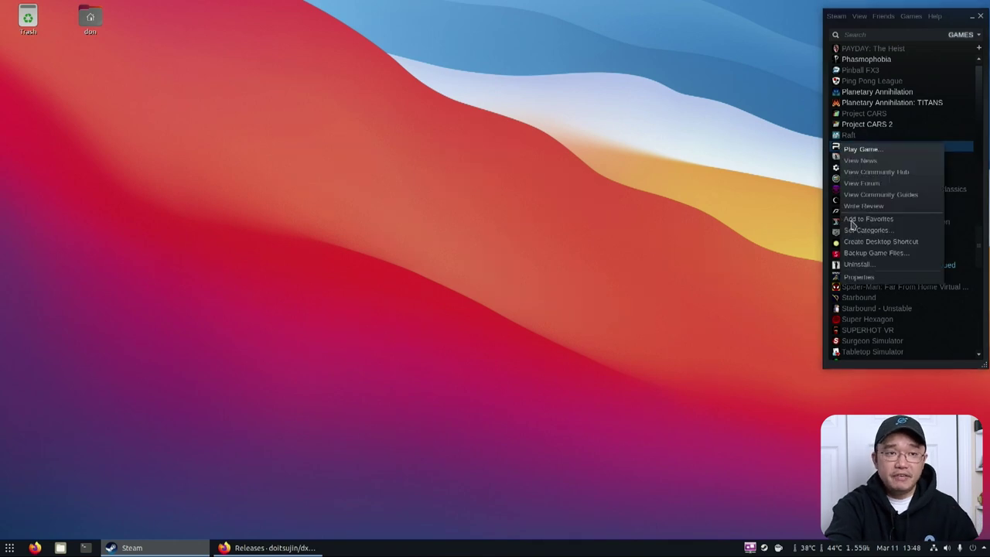
pyautogui.click(852, 150)
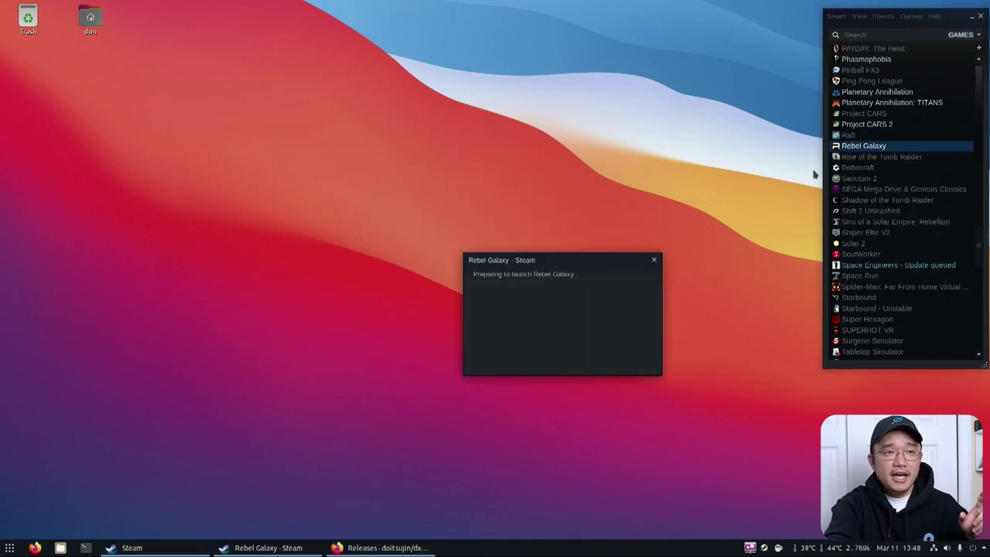
pyautogui.rightClick(848, 159)
pyautogui.rightClick(851, 153)
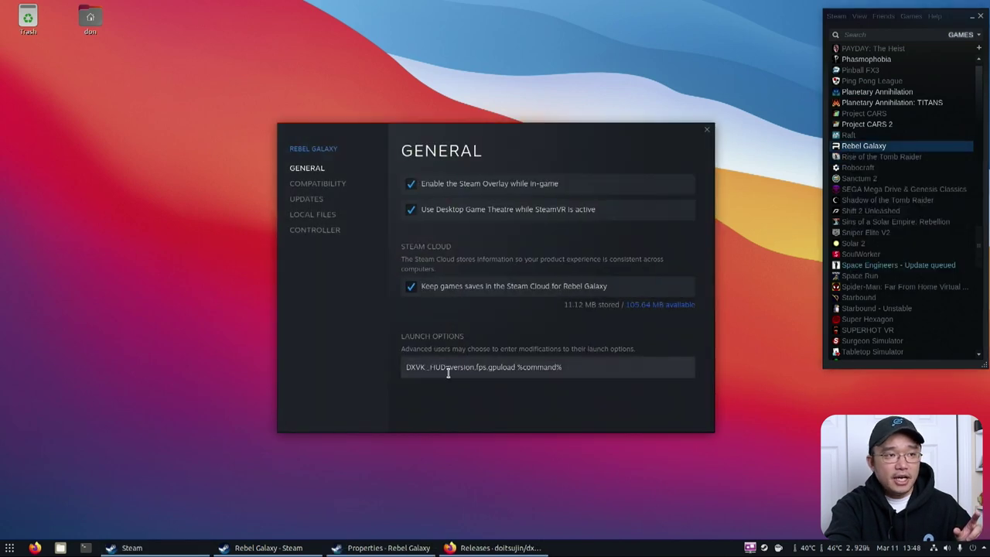
pyautogui.moveTo(448, 368); pyautogui.dragTo(480, 369)
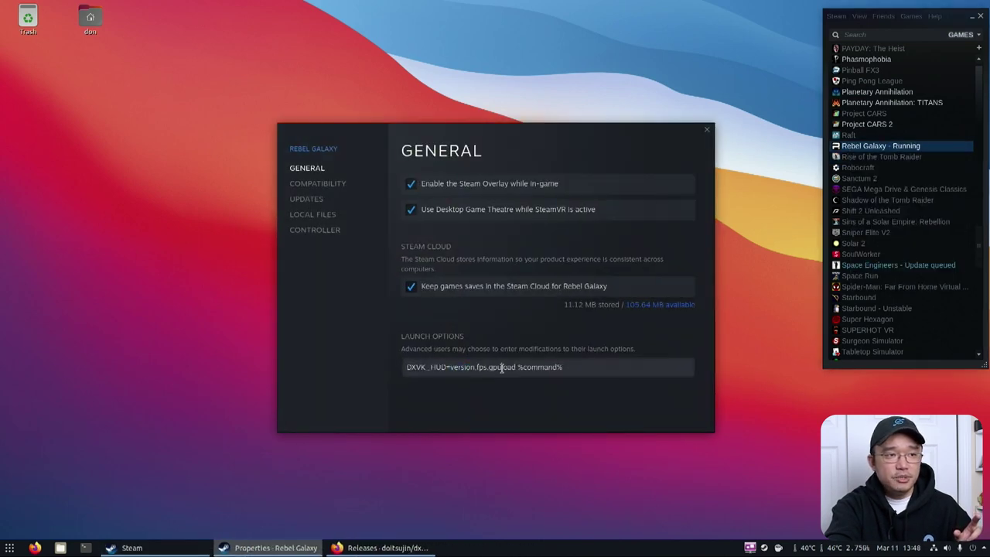
pyautogui.click(706, 131)
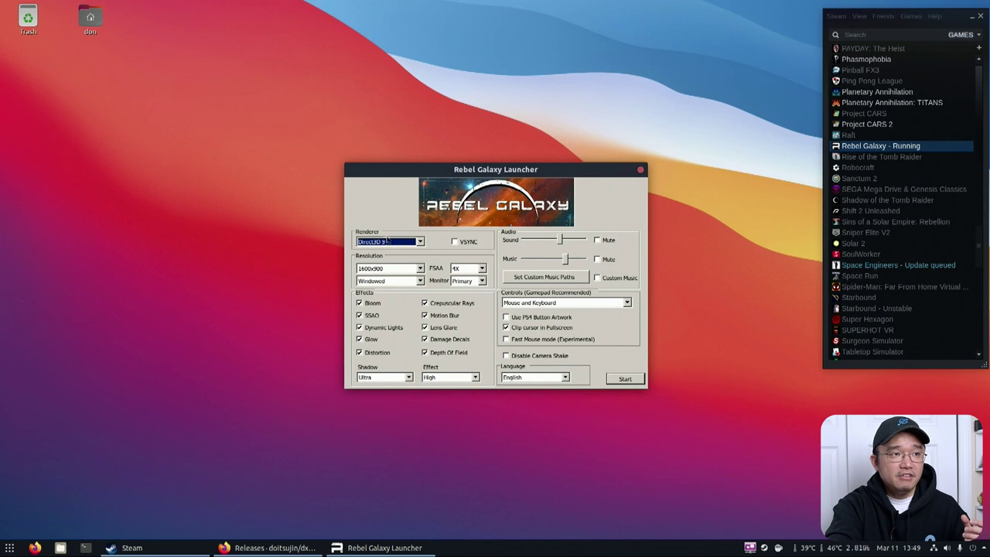
# Step: Start Rebel Galaxy with the Direct3D 9 renderer to check the DXVK overlay, and exit the game
pyautogui.click(614, 382)
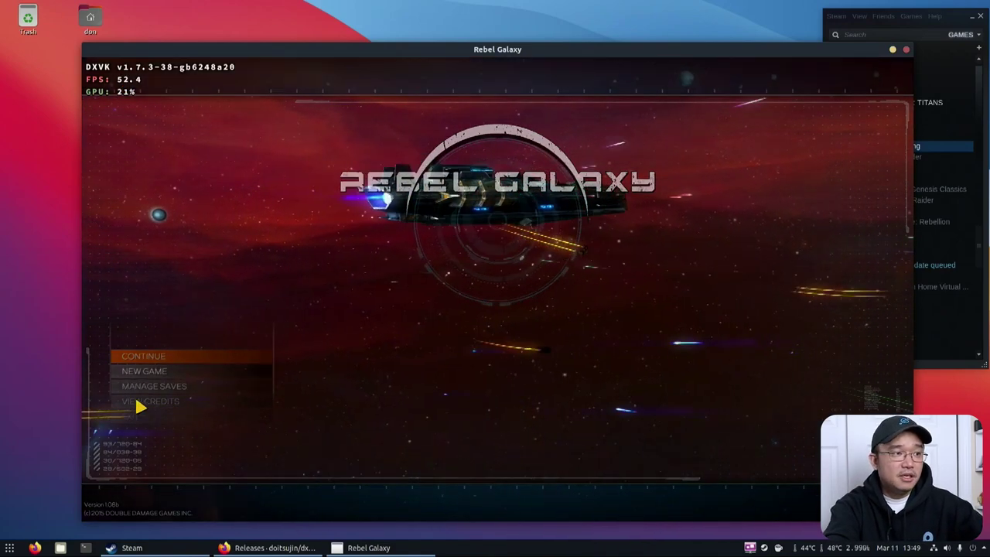
pyautogui.scroll(-4, 140, 414)
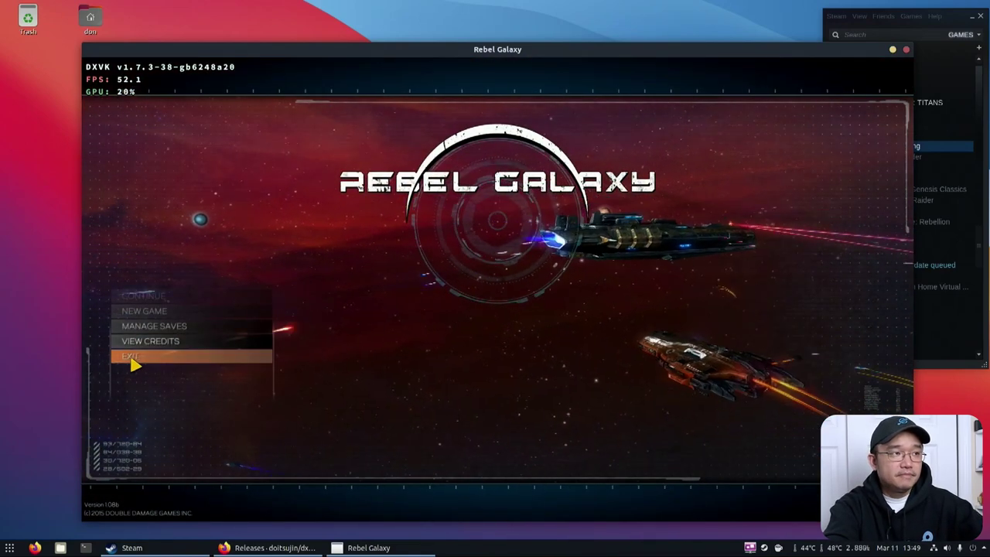
pyautogui.click(133, 357)
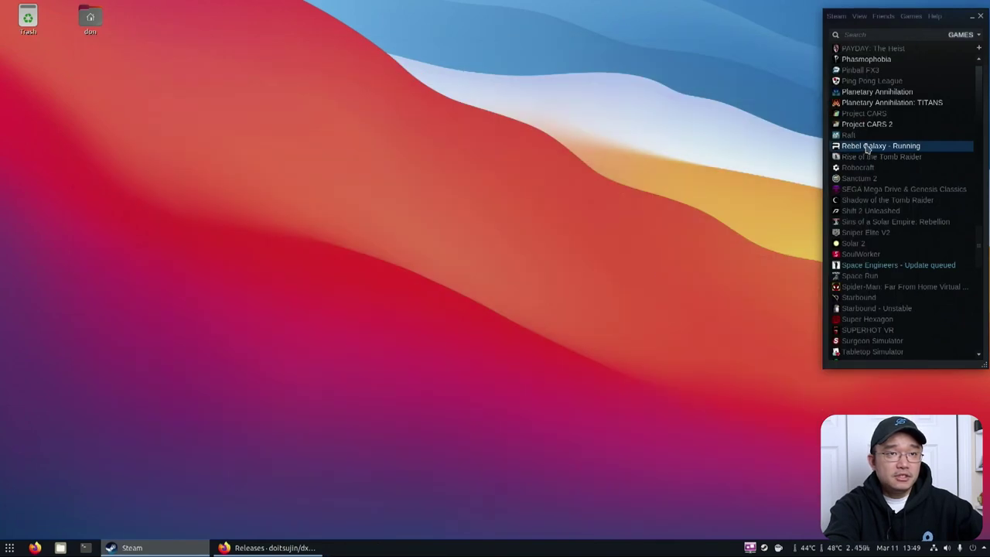
# Step: Relaunch Rebel Galaxy with the renderer set to Direct3D 11 to check the DXVK overlay, and exit the game
pyautogui.doubleClick(867, 147)
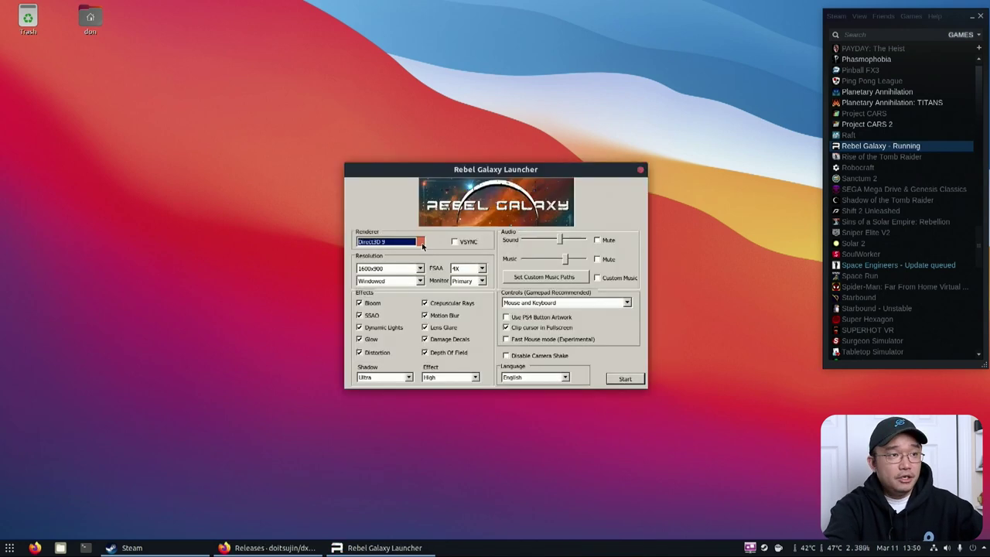
pyautogui.click(391, 241)
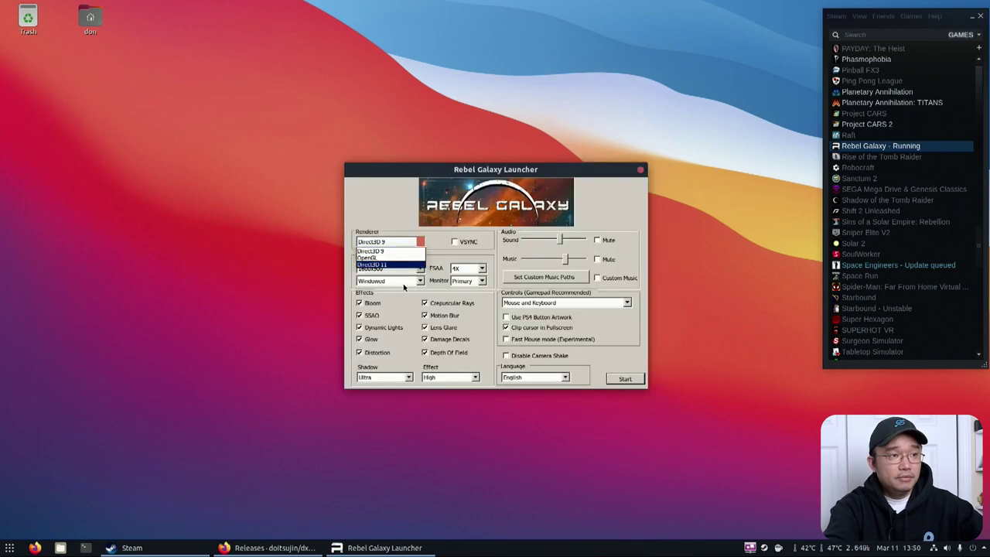
pyautogui.click(630, 381)
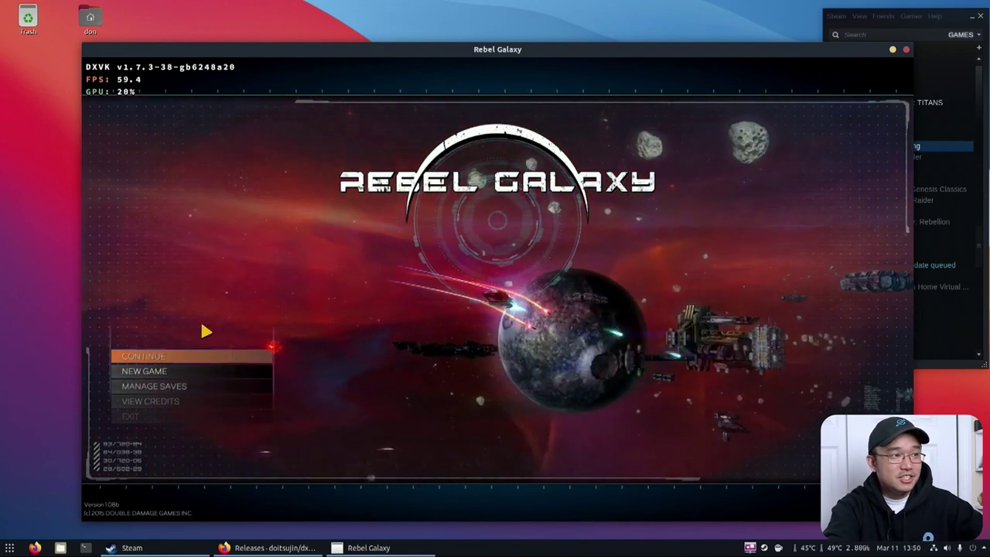
pyautogui.click(144, 416)
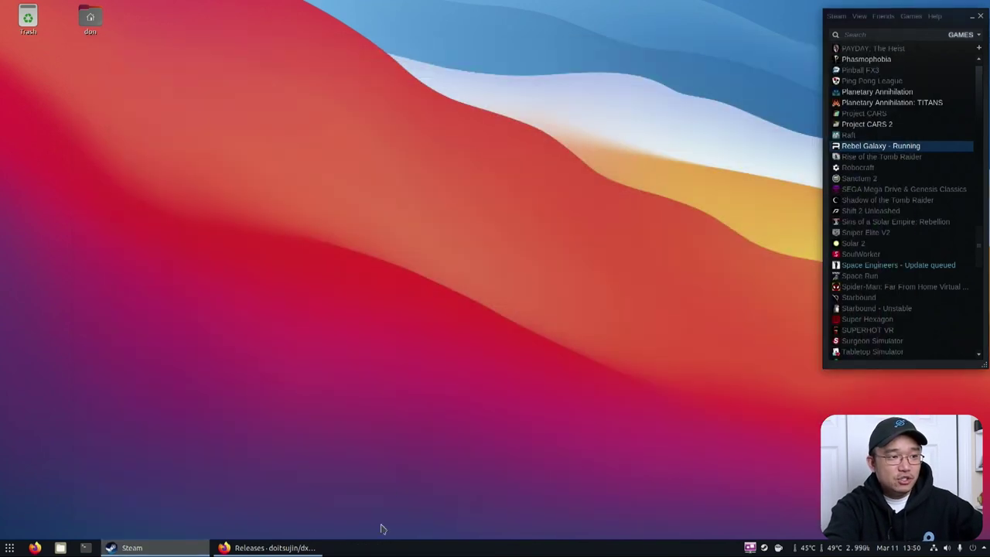
# Step: Switch to Firefox and examine the release notes for DXVK versions 1.8.1 and 1.8 on the GitHub releases page
pyautogui.click(296, 547)
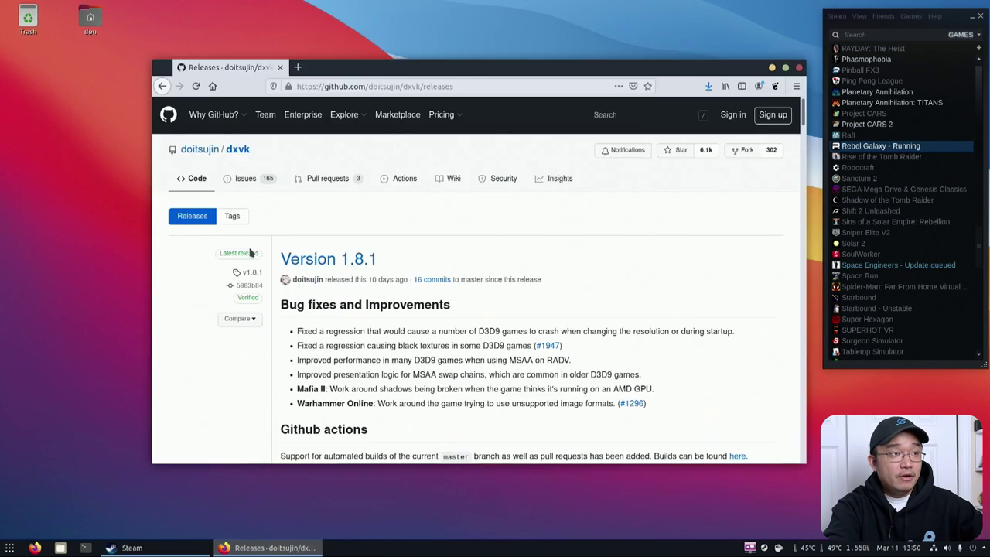
pyautogui.click(427, 87)
pyautogui.click(471, 298)
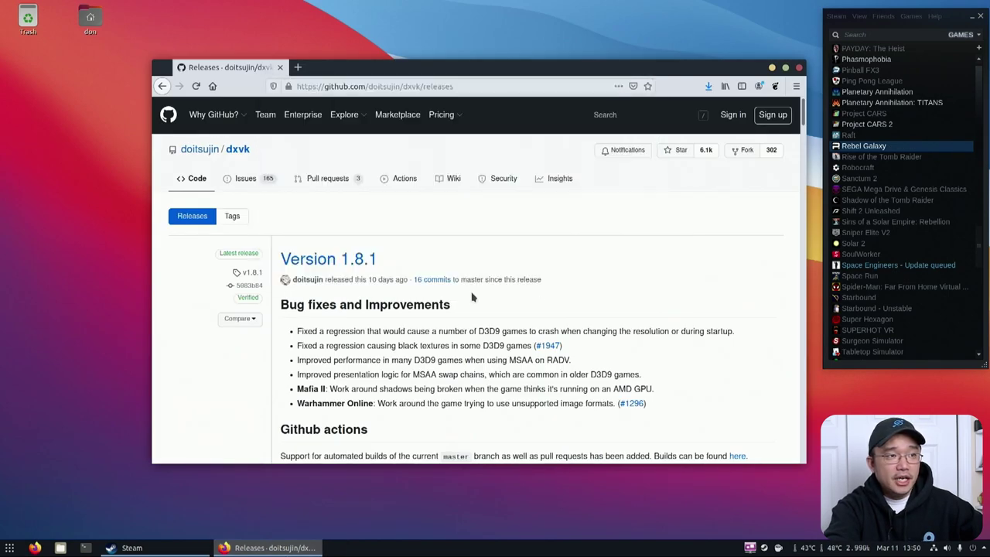
pyautogui.scroll(-3, 472, 297)
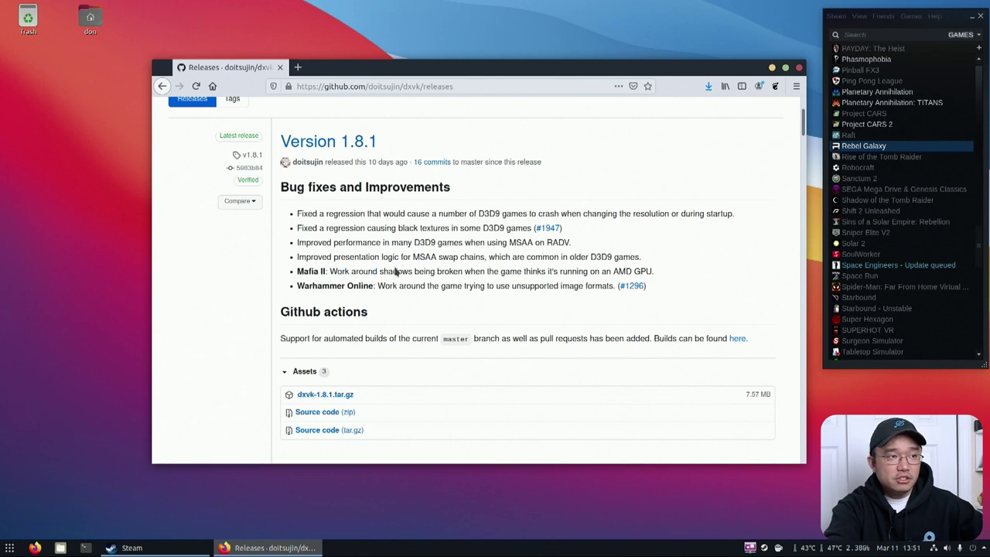
pyautogui.moveTo(362, 244); pyautogui.dragTo(415, 244)
pyautogui.scroll(-3, 423, 268)
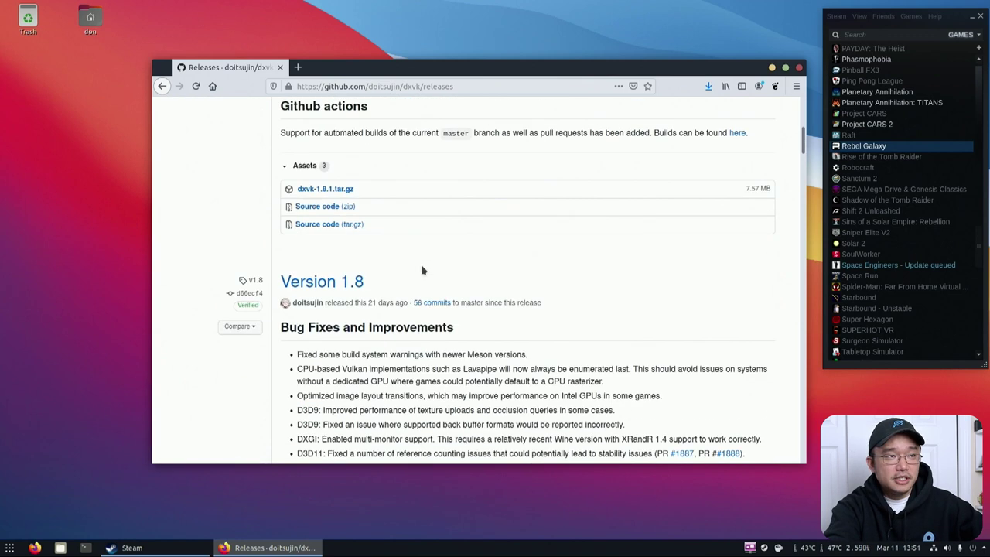
pyautogui.scroll(2, 424, 268)
pyautogui.scroll(-3, 356, 239)
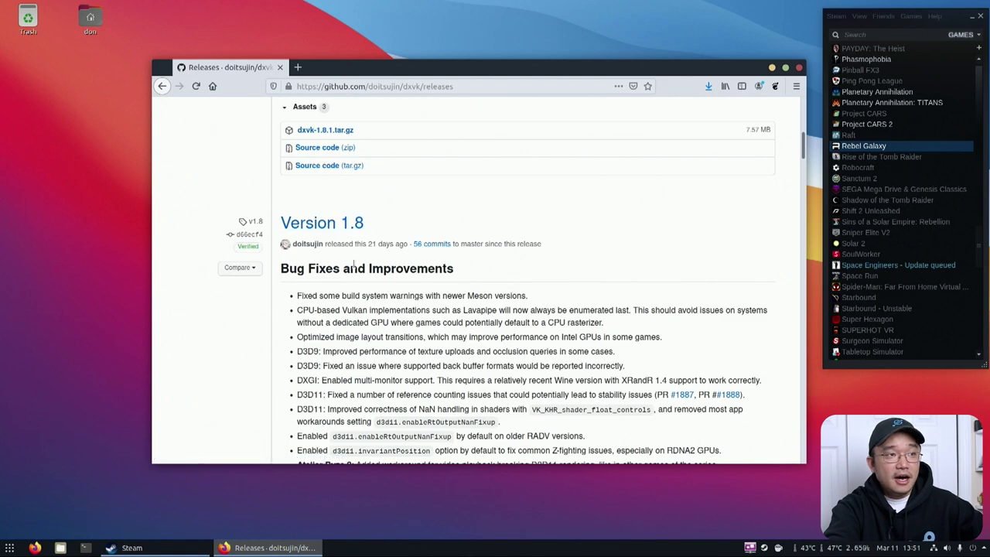
pyautogui.scroll(-4, 387, 271)
pyautogui.scroll(3, 437, 309)
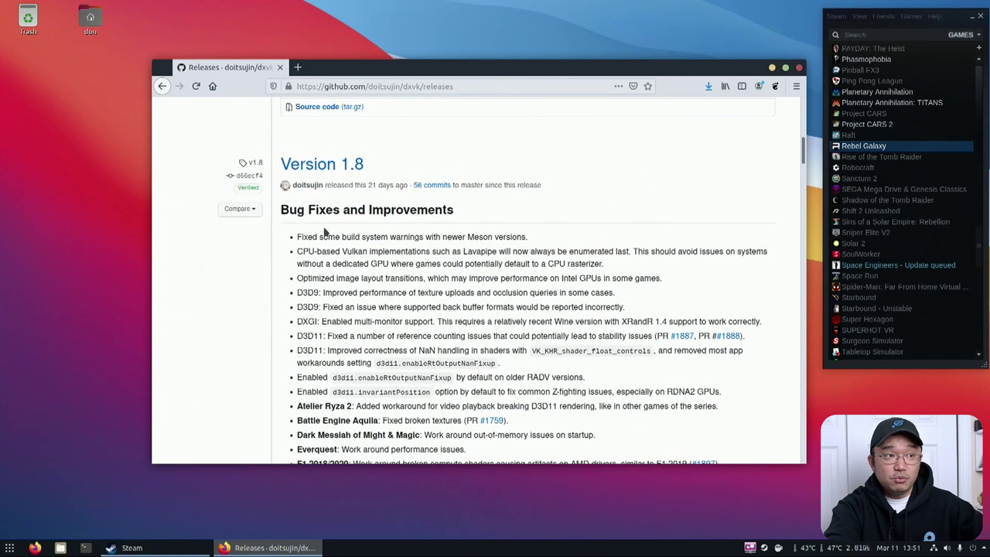
pyautogui.scroll(6, 387, 324)
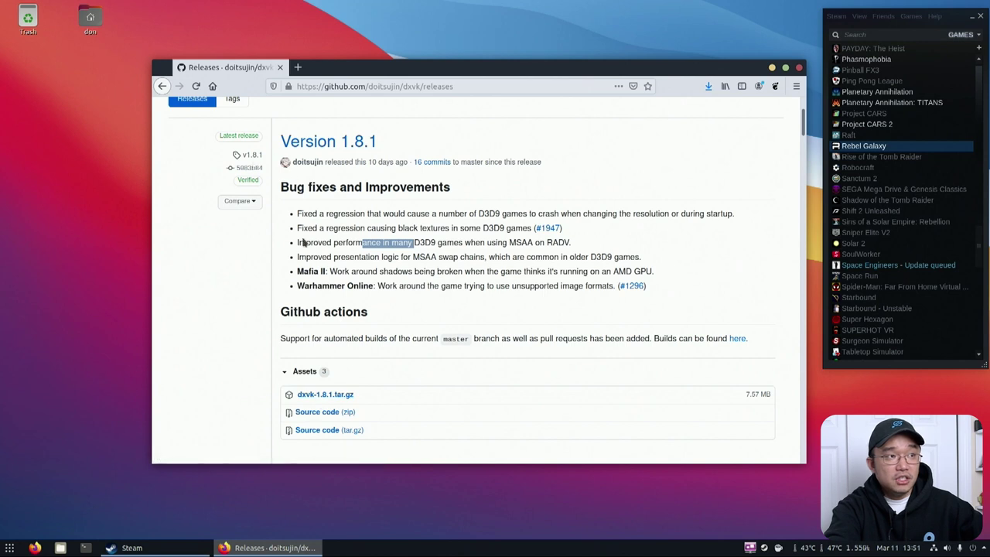
pyautogui.scroll(3, 197, 210)
pyautogui.scroll(-3, 382, 355)
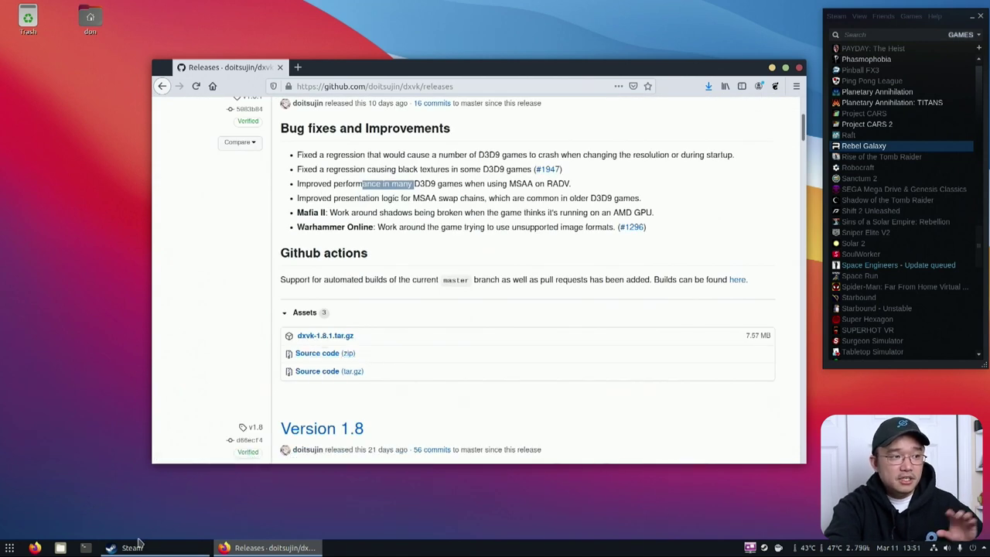
# Step: Open the extracted dxvk-1.8.1 folder from Downloads in the file manager and check its x32 subfolder
pyautogui.click(58, 548)
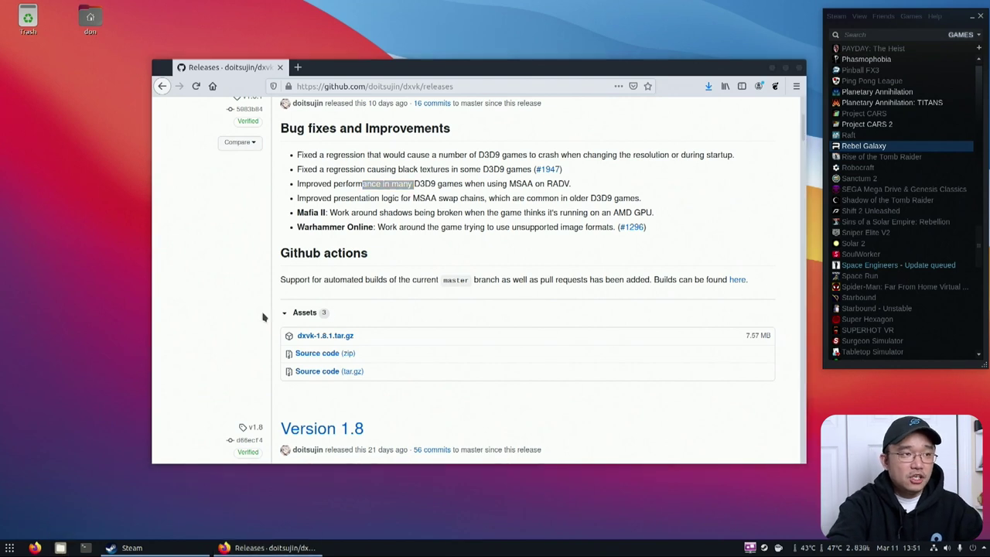
pyautogui.click(208, 203)
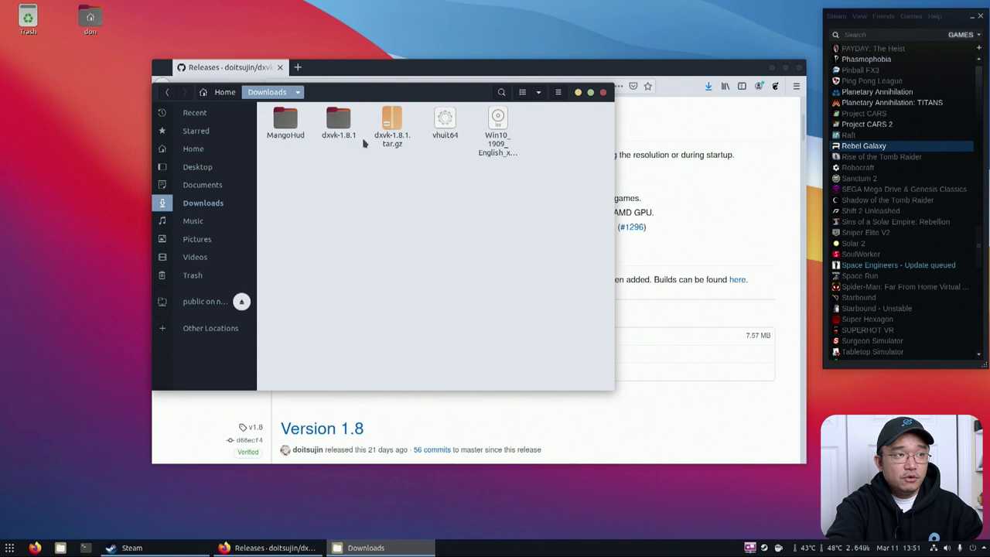
pyautogui.click(341, 124)
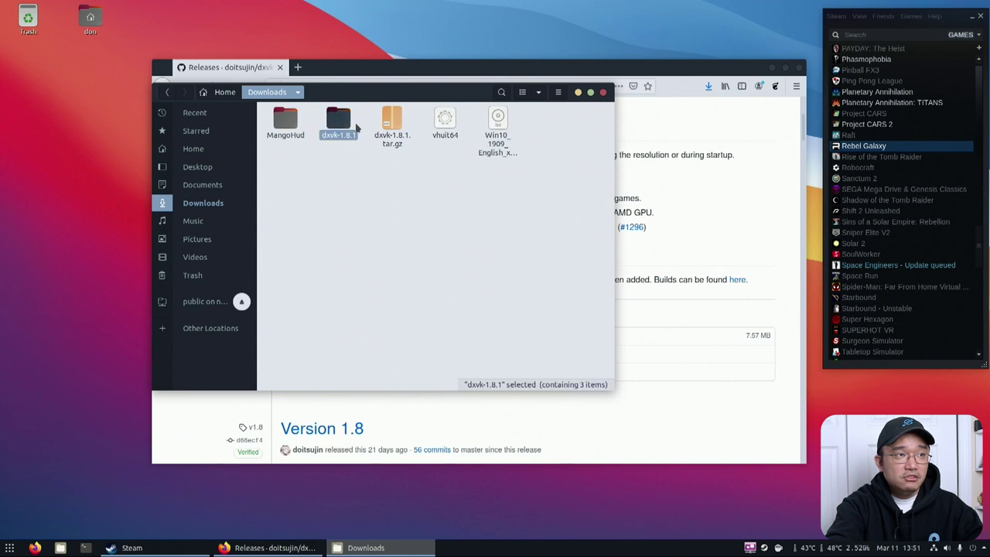
pyautogui.doubleClick(341, 122)
pyautogui.moveTo(393, 99); pyautogui.dragTo(336, 135)
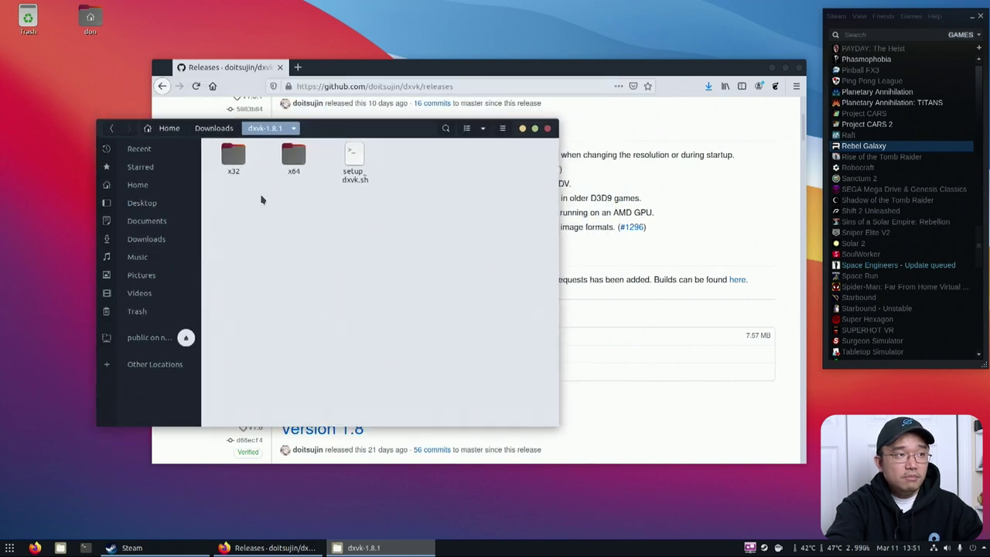
pyautogui.doubleClick(234, 159)
pyautogui.click(263, 129)
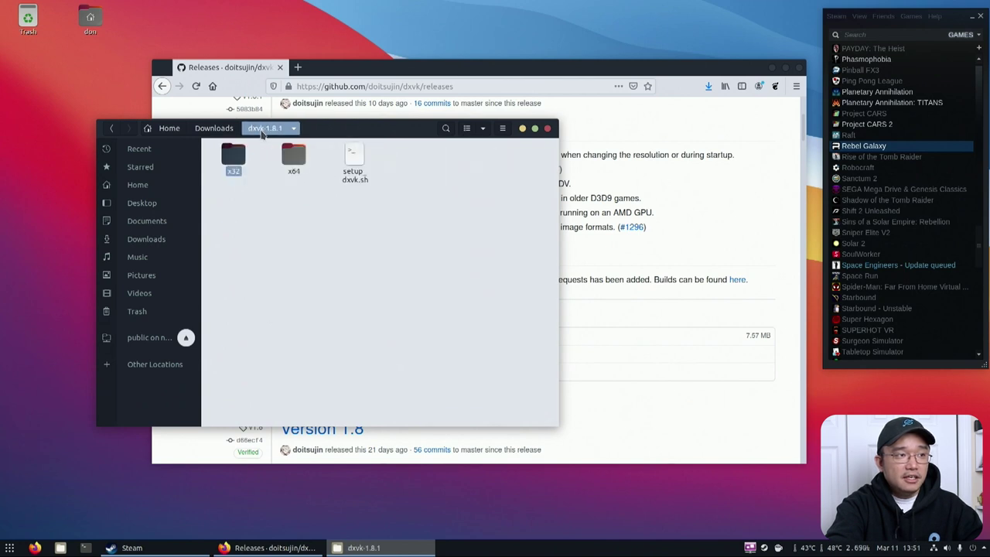
# Step: In a second file manager window with hidden files shown, browse from Home to the .steam/steam/steamapps/common folder
pyautogui.click(64, 548)
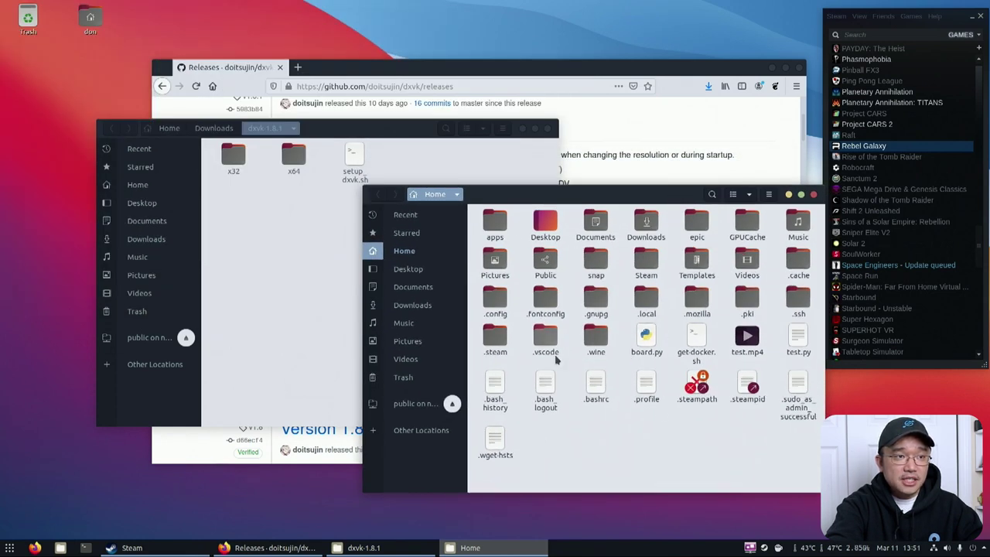
pyautogui.click(499, 341)
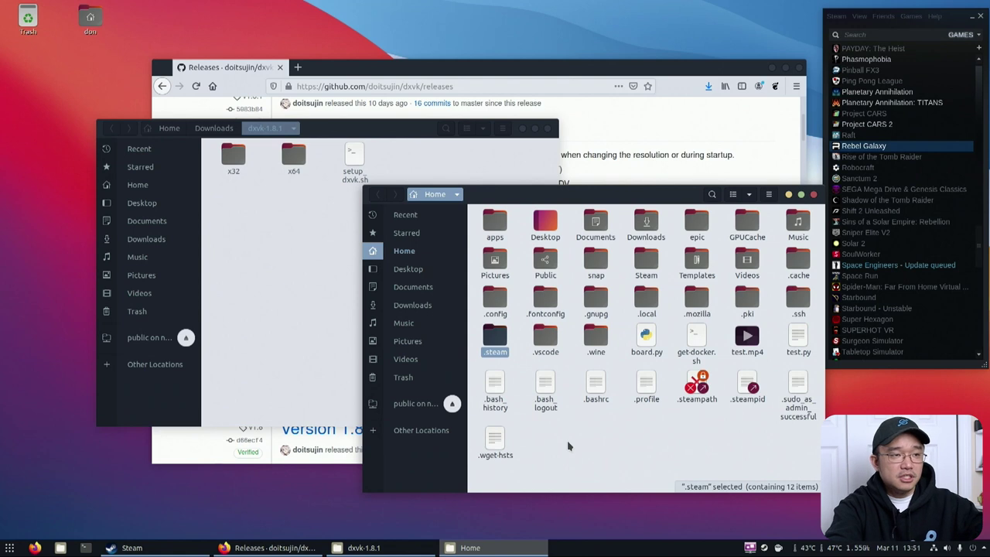
pyautogui.hotkey('ctrl', 'h')
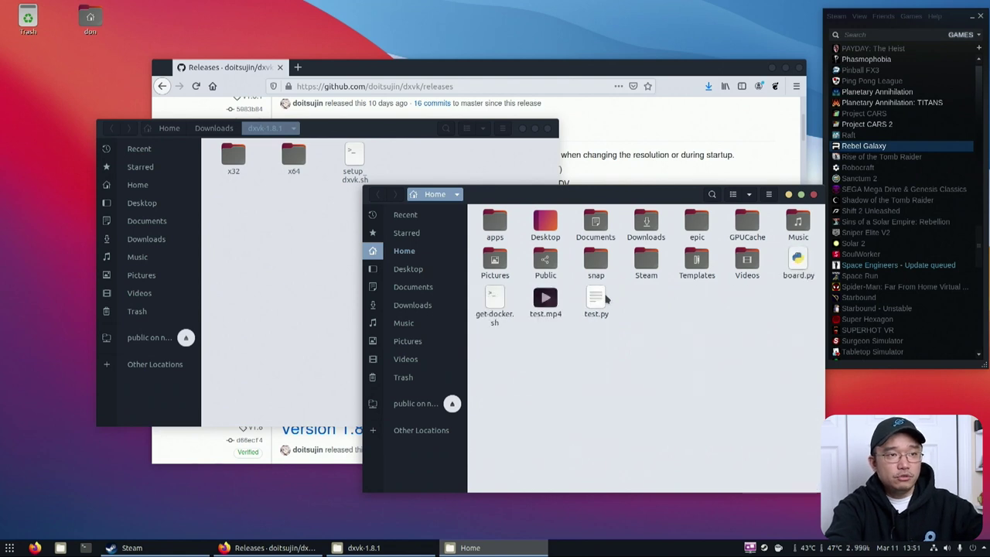
pyautogui.hotkey('ctrl', 'h')
pyautogui.doubleClick(501, 337)
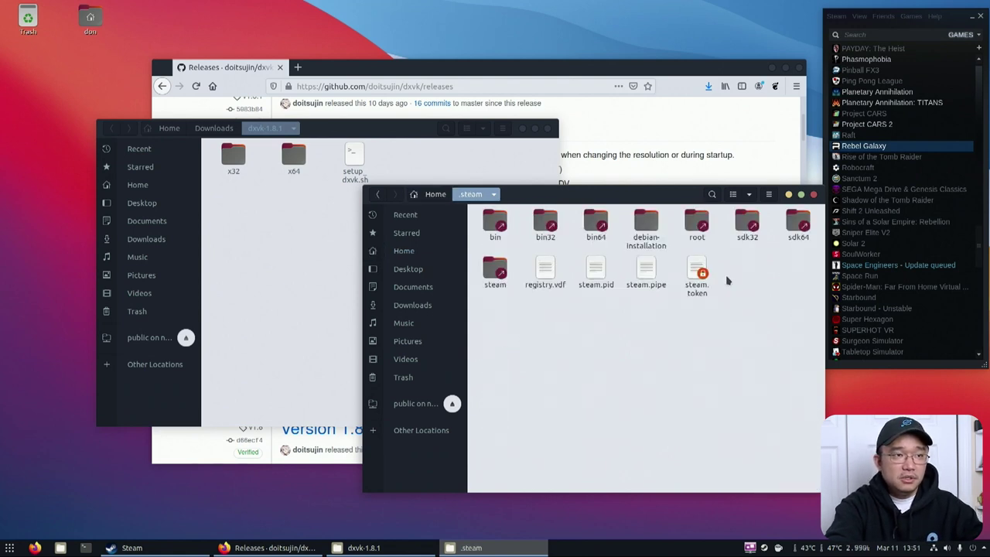
pyautogui.doubleClick(495, 267)
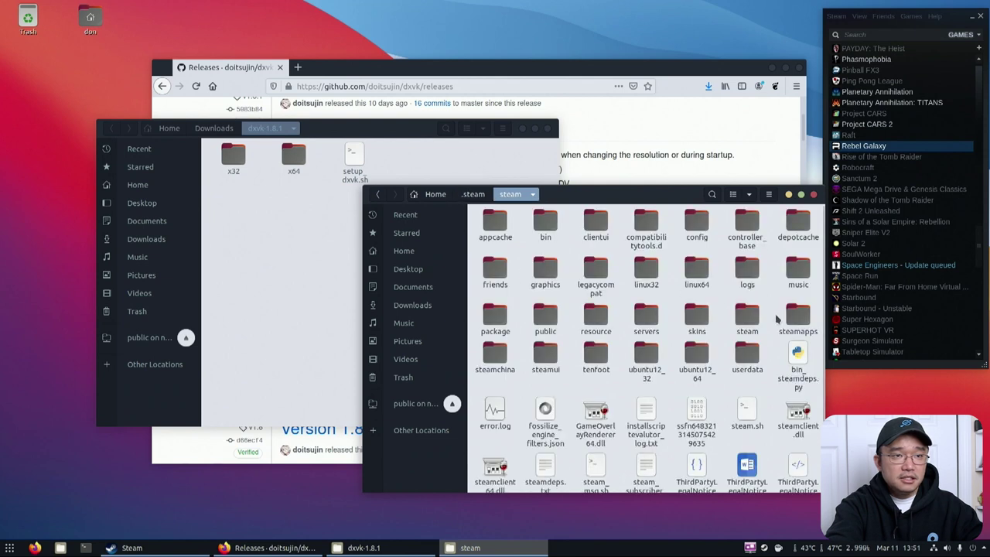
pyautogui.doubleClick(796, 314)
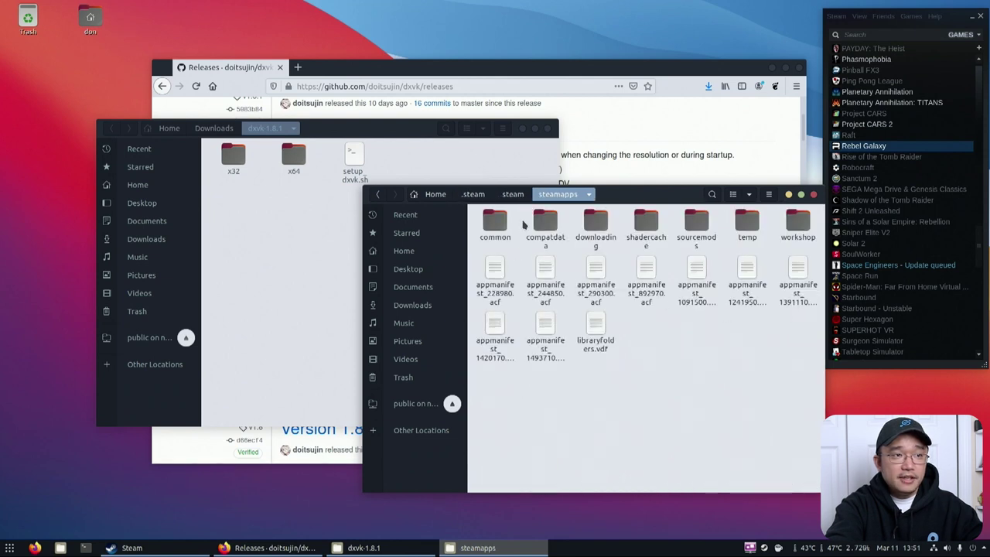
pyautogui.doubleClick(496, 224)
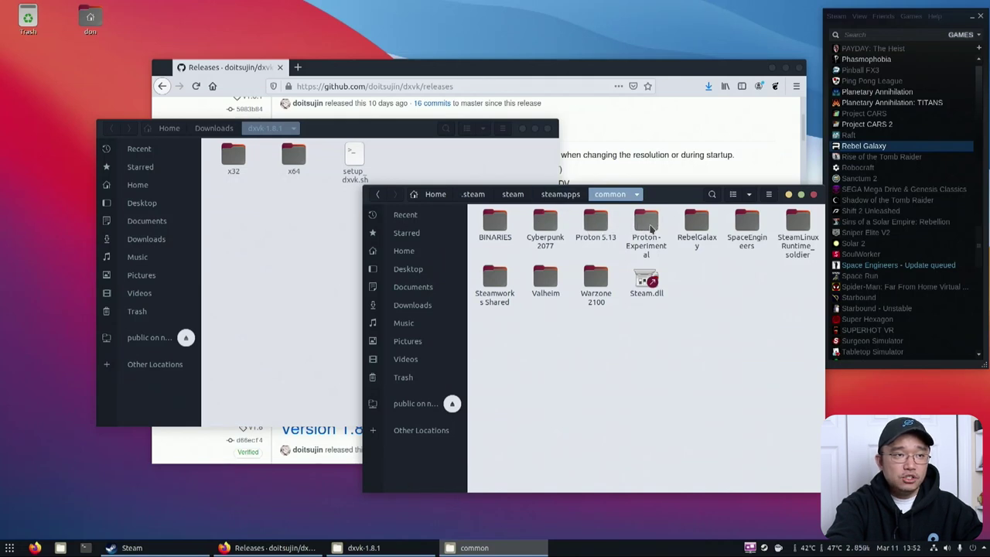
# Step: Open the dist folder inside Proton - Experimental and widen the file manager window to show its full path
pyautogui.click(651, 228)
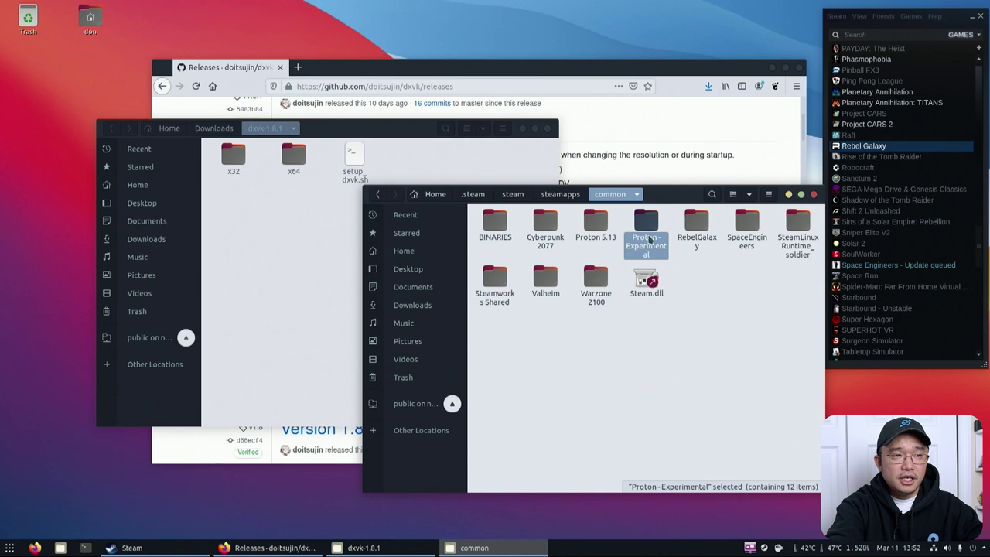
pyautogui.doubleClick(646, 225)
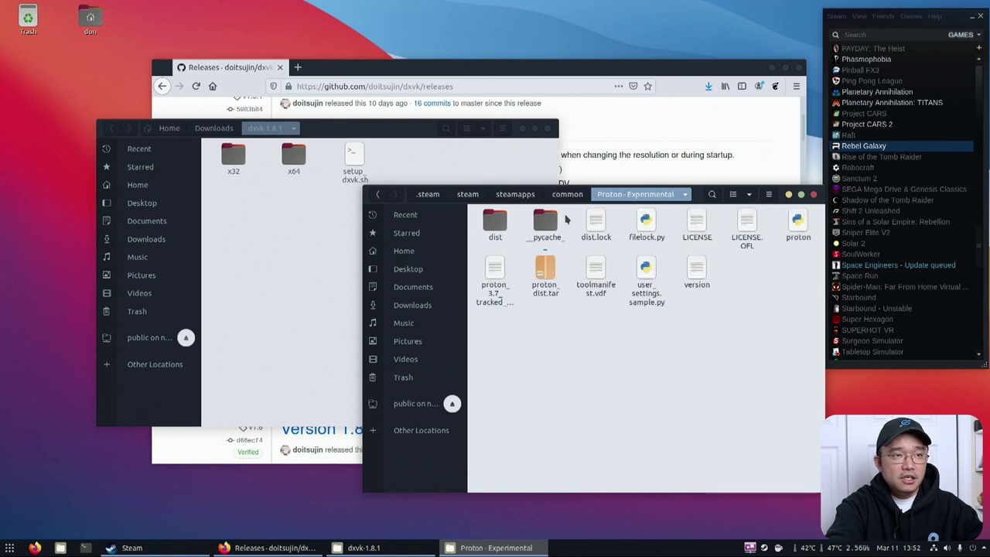
pyautogui.click(493, 224)
pyautogui.doubleClick(493, 225)
pyautogui.moveTo(361, 199); pyautogui.dragTo(208, 200)
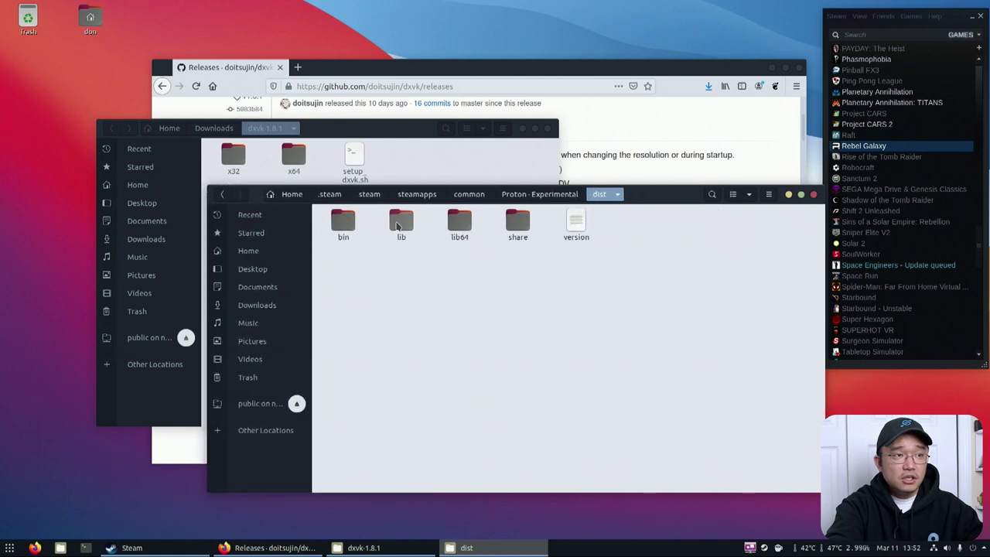
# Step: Compare the lib and lib64 folders in dist with the x32 and x64 folders of dxvk-1.8.1
pyautogui.click(399, 223)
pyautogui.click(459, 221)
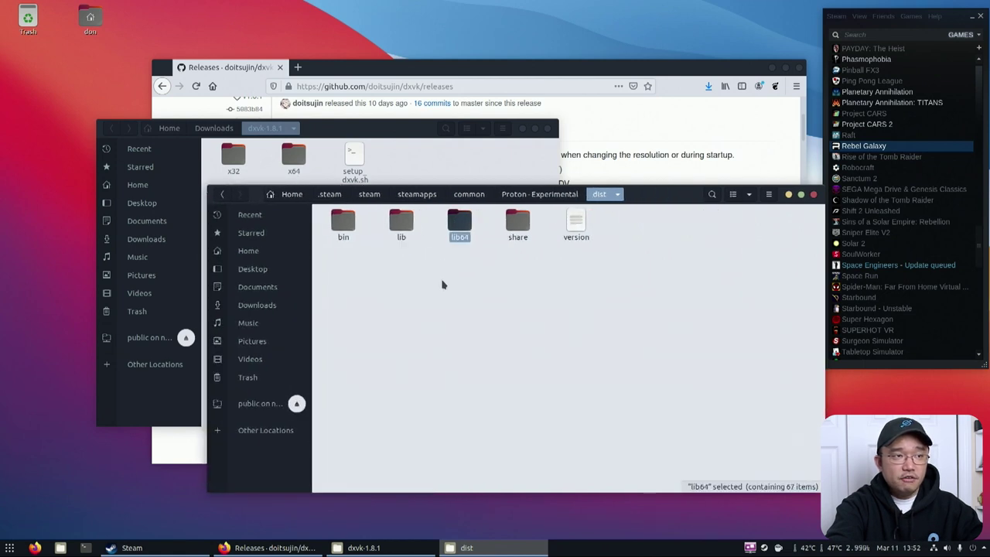
pyautogui.click(444, 285)
pyautogui.moveTo(663, 202); pyautogui.dragTo(665, 237)
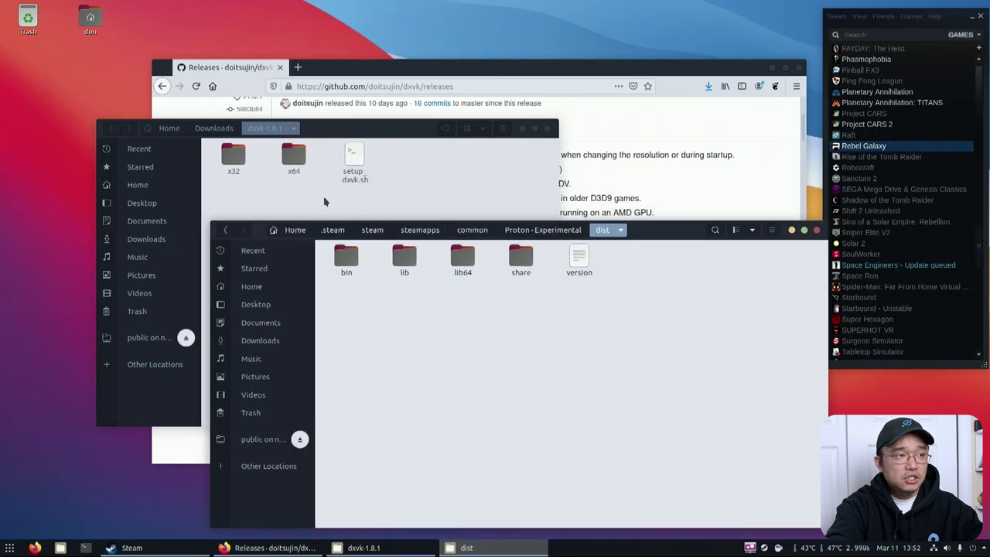
pyautogui.click(235, 166)
pyautogui.click(294, 159)
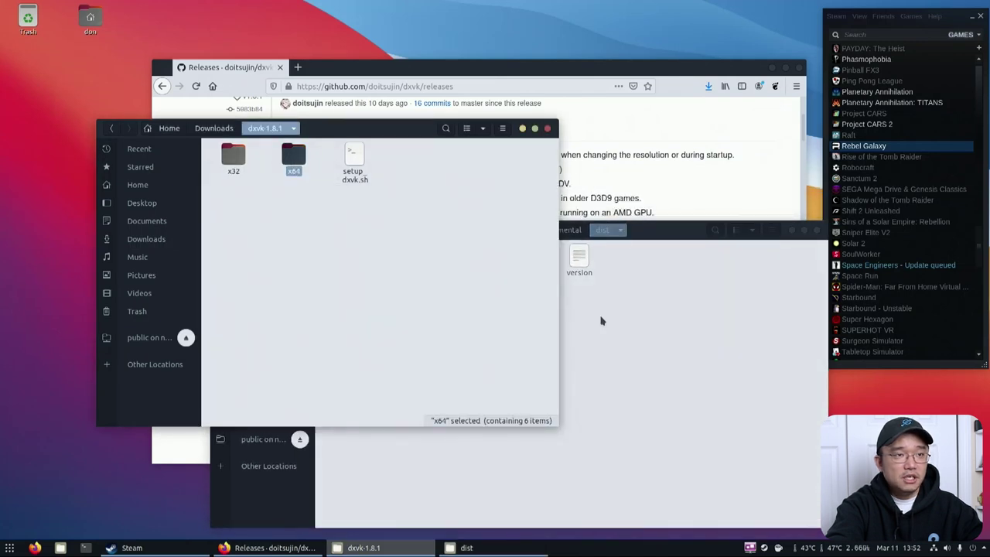
pyautogui.click(601, 321)
# Step: Browse from Proton's dist folder through lib and wine into the dxvk folder
pyautogui.doubleClick(406, 256)
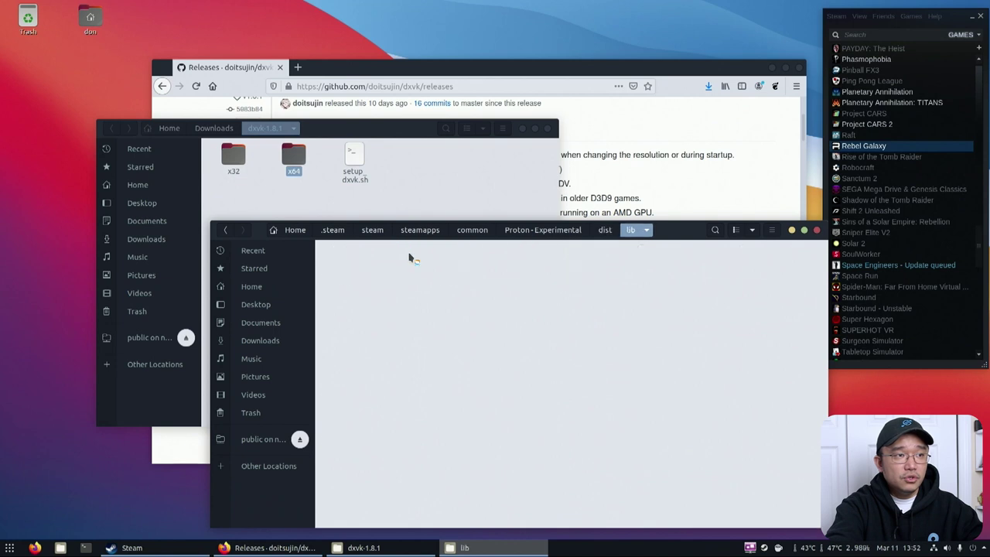
pyautogui.doubleClick(393, 260)
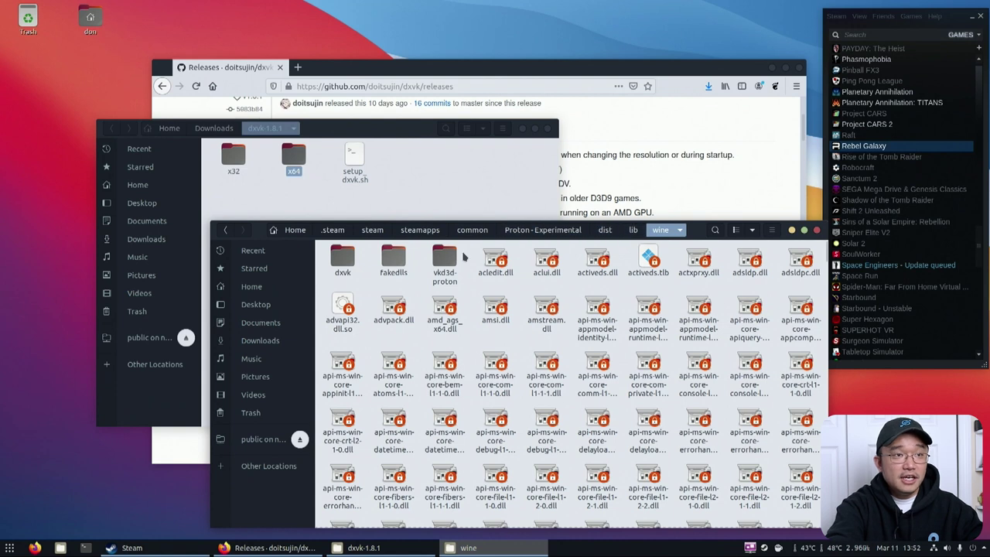
pyautogui.doubleClick(344, 263)
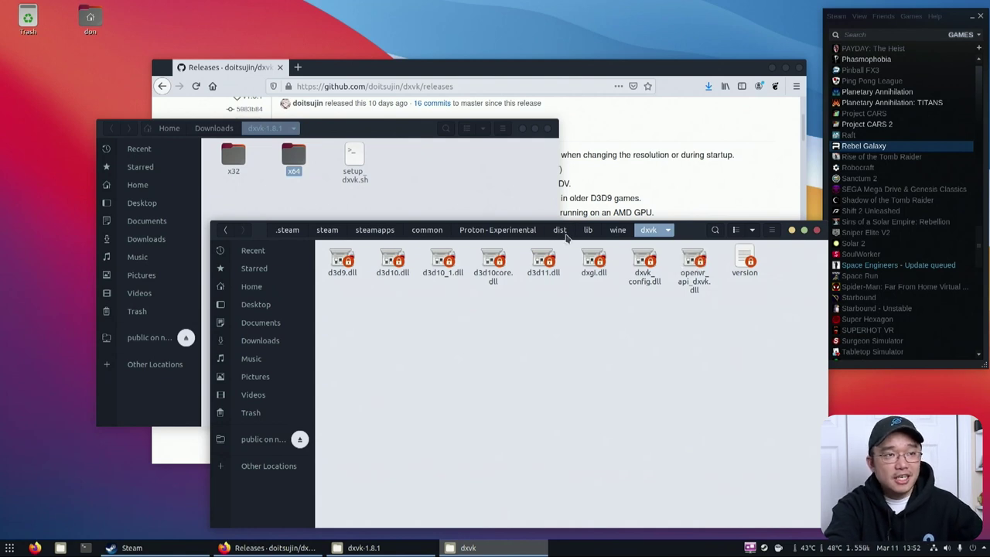
# Step: Return to the wine folder, reopen its dxvk folder with administrator rights in a separate window, and place that window beside the others
pyautogui.click(618, 230)
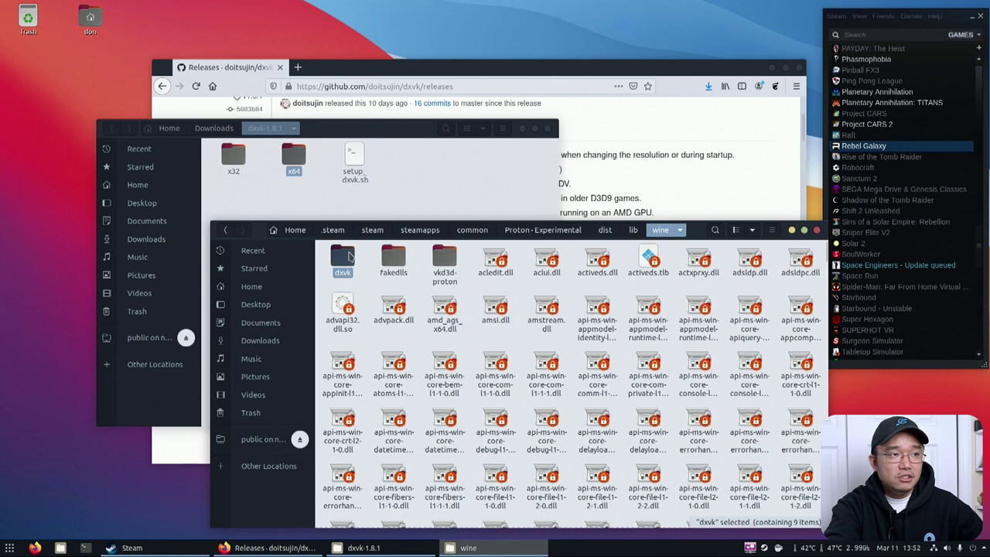
pyautogui.rightClick(349, 258)
pyautogui.click(423, 447)
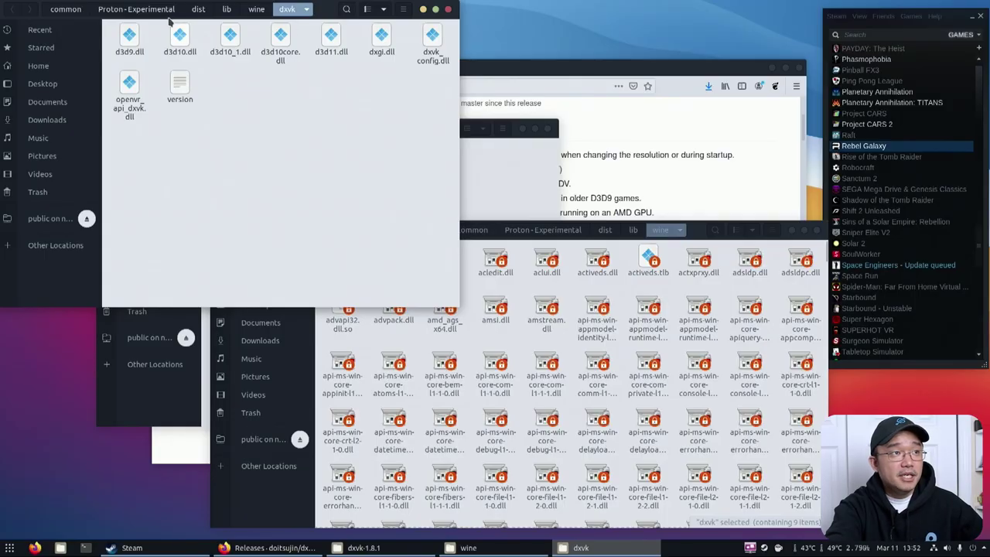
pyautogui.moveTo(307, 8); pyautogui.dragTo(728, 58)
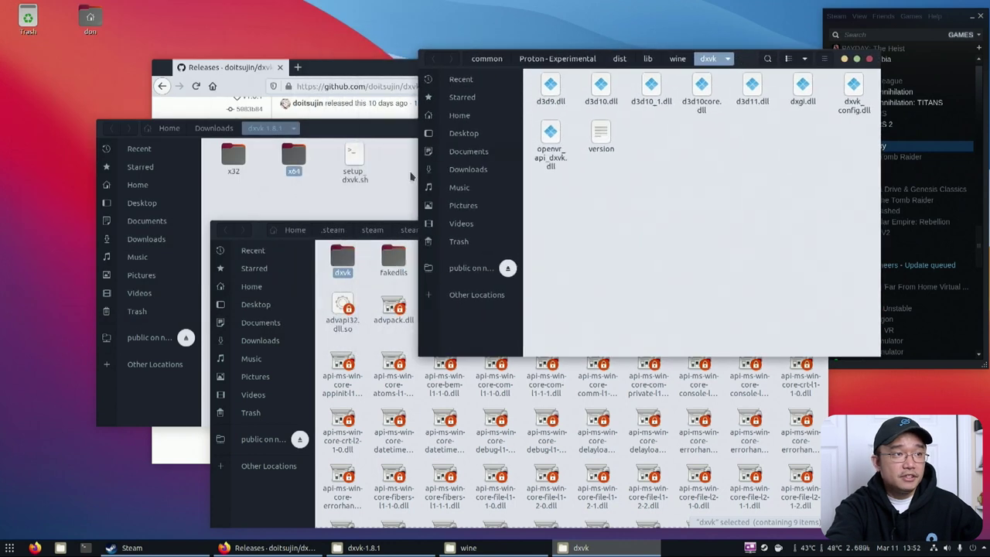
pyautogui.click(413, 177)
pyautogui.click(639, 145)
pyautogui.click(631, 404)
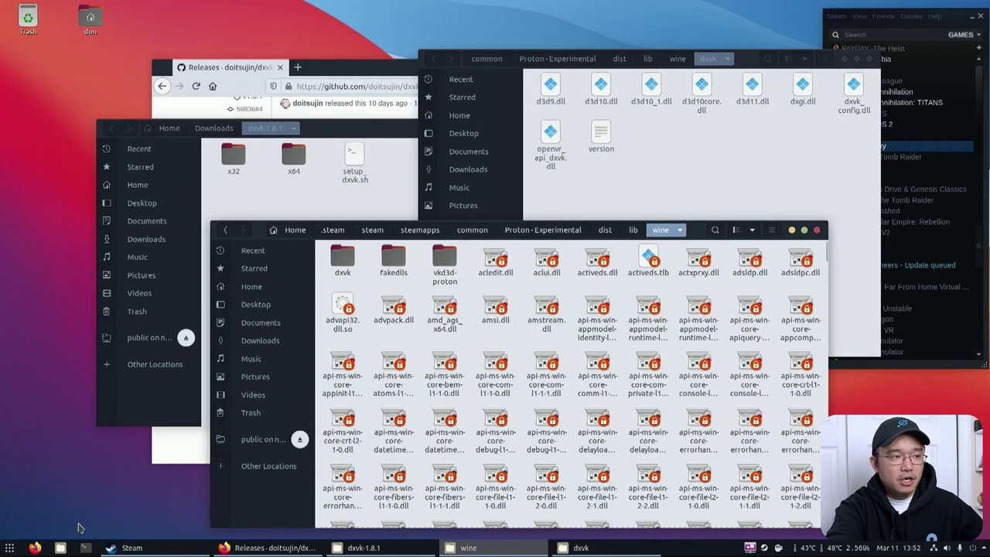
# Step: Enter the command sudo apt install nautilus-admin in a terminal without running it, and close the terminal
pyautogui.click(82, 547)
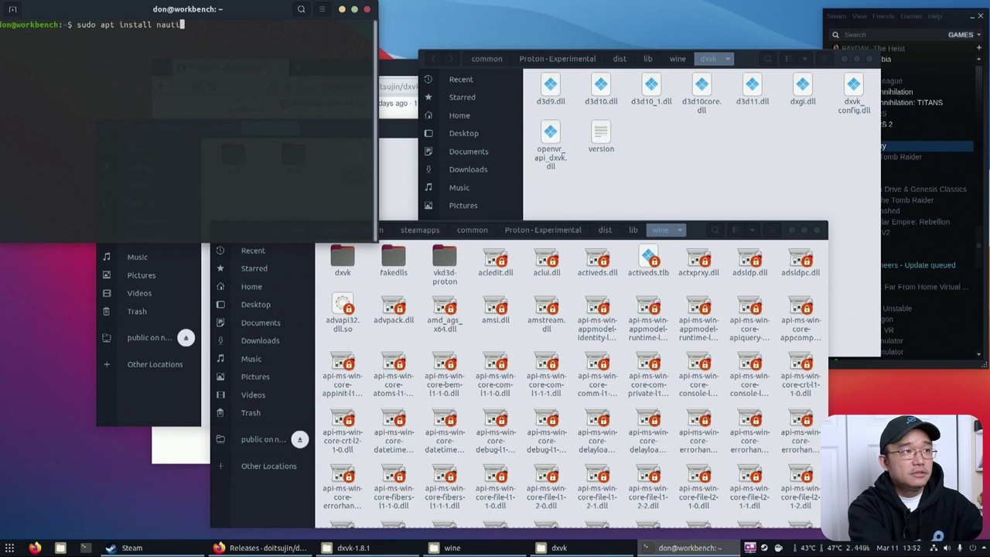
pyautogui.write('sudo apt install nauti')
pyautogui.press('Tab')
pyautogui.press('Tab')
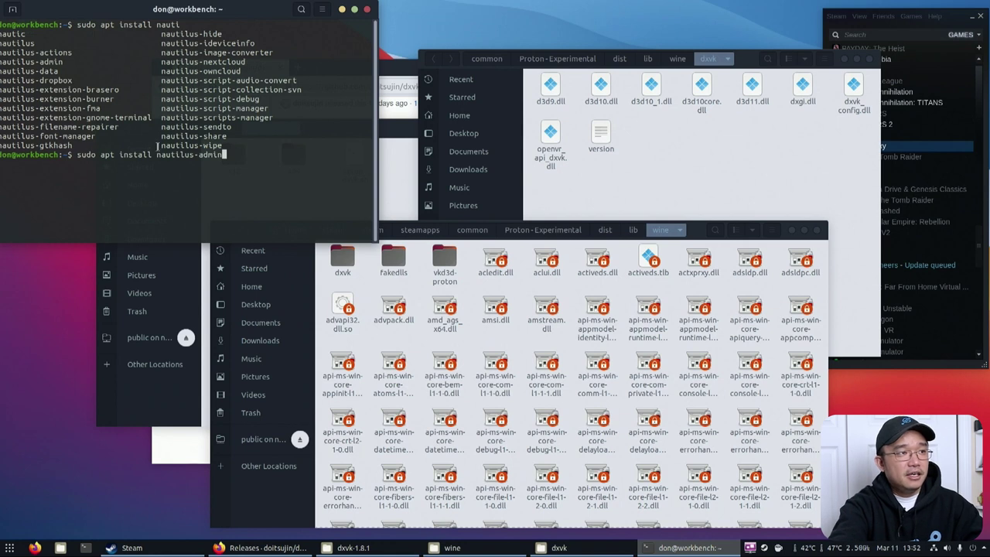
pyautogui.moveTo(157, 154); pyautogui.dragTo(200, 154)
pyautogui.click(226, 155)
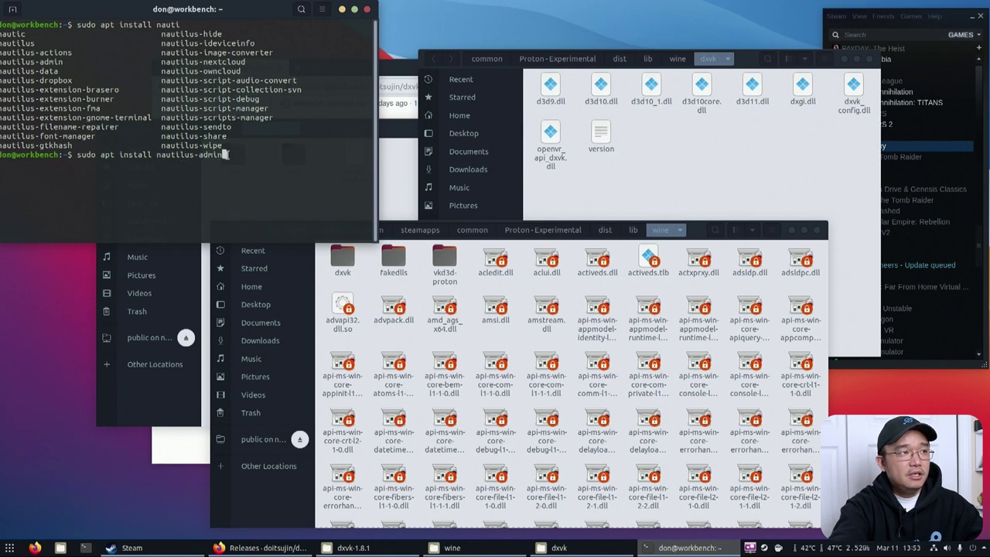
pyautogui.click(568, 175)
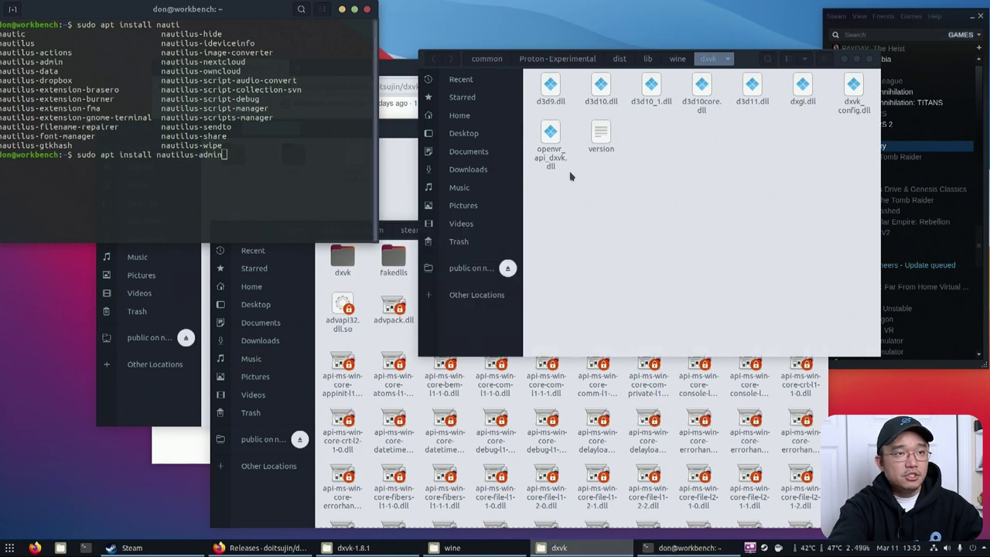
pyautogui.rightClick(566, 173)
pyautogui.press('Escape')
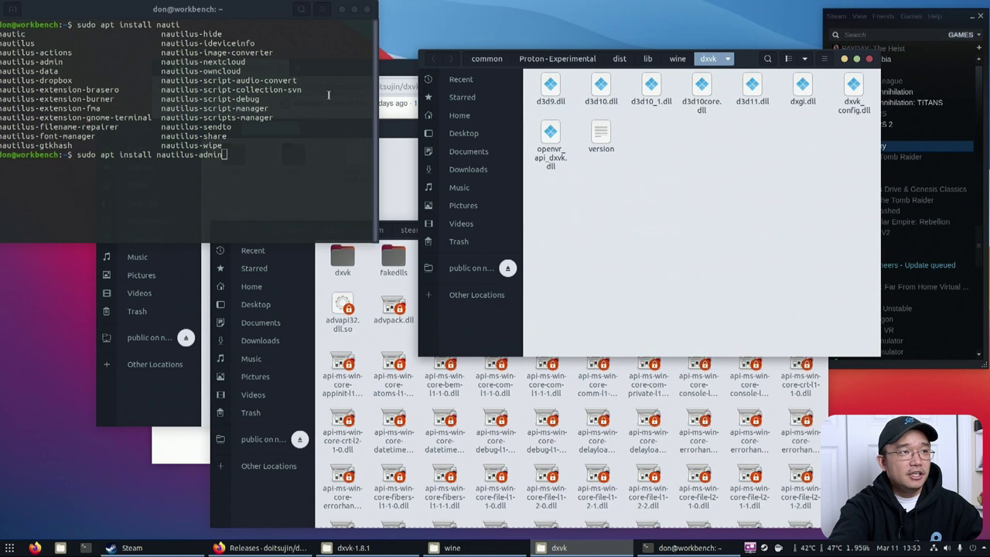
pyautogui.click(368, 17)
pyautogui.click(368, 10)
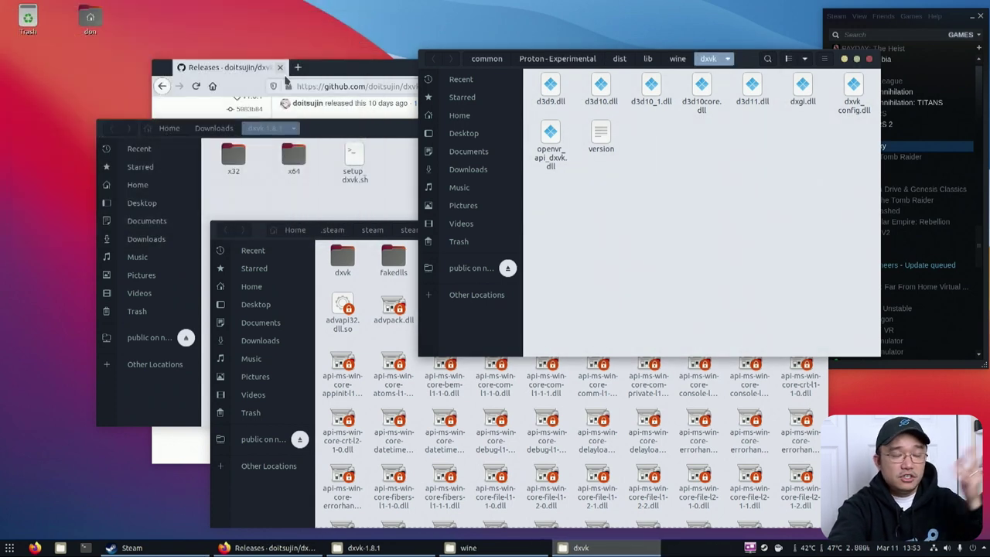
# Step: Open the x32 folder of dxvk-1.8.1 and copy all of its DLL files
pyautogui.click(340, 208)
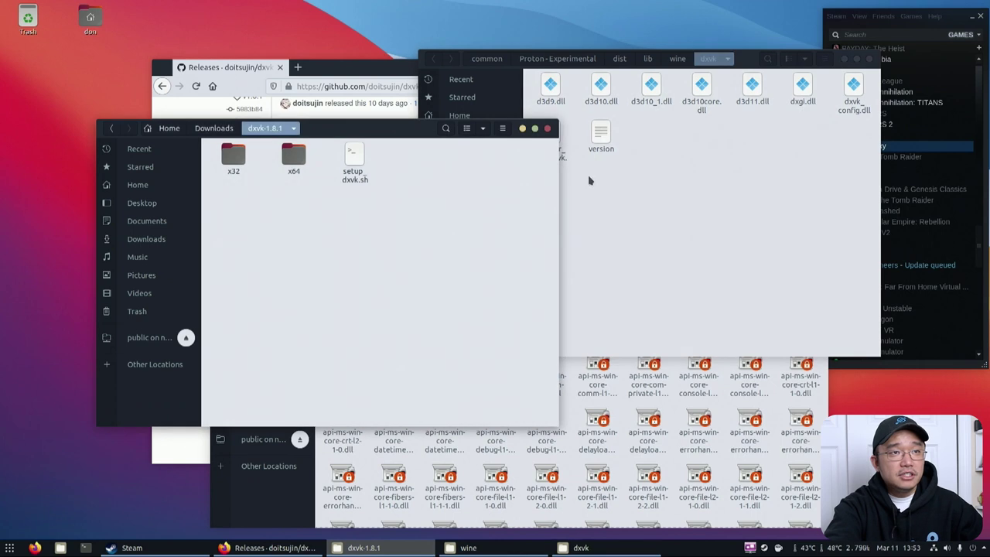
pyautogui.click(674, 218)
pyautogui.doubleClick(233, 159)
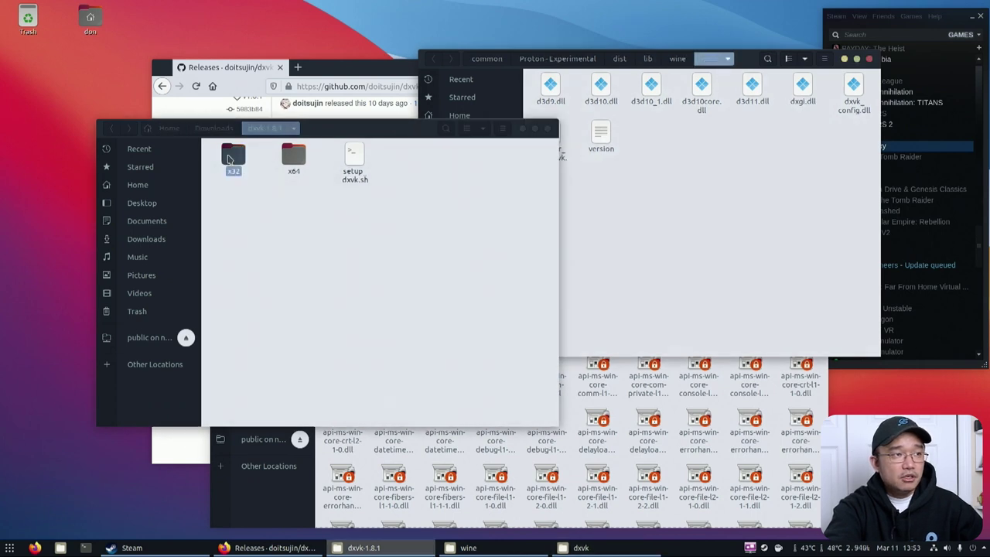
pyautogui.moveTo(496, 193); pyautogui.dragTo(213, 144)
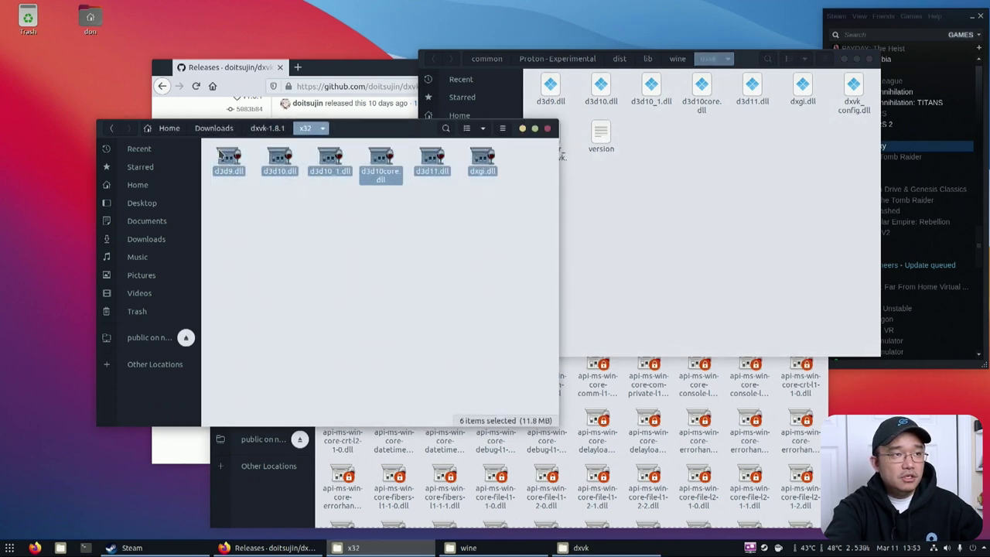
pyautogui.rightClick(218, 150)
pyautogui.click(260, 209)
# Step: Paste the x32 DLLs into the administrator window's lib/wine/dxvk folder, replacing all existing files of the same name
pyautogui.click(679, 243)
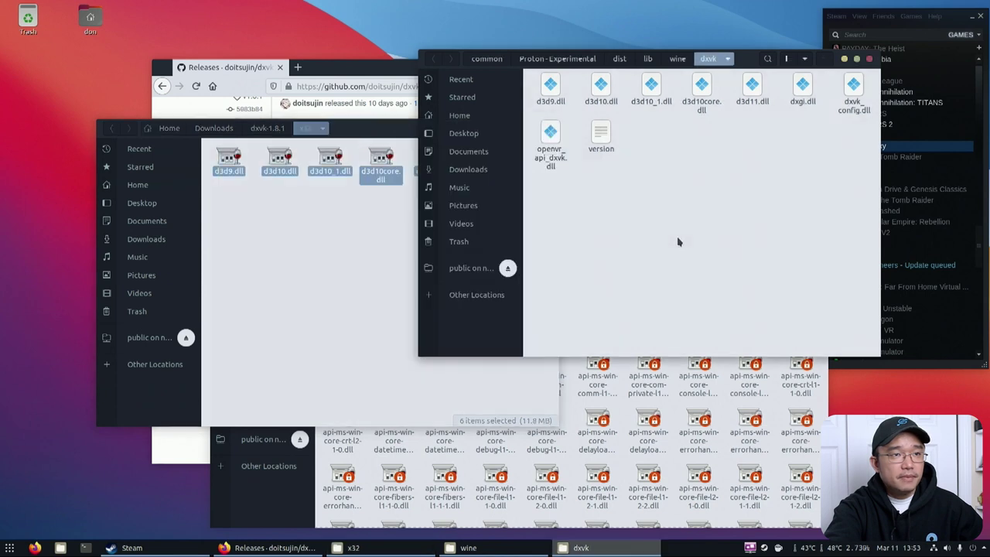
pyautogui.rightClick(678, 242)
pyautogui.click(680, 257)
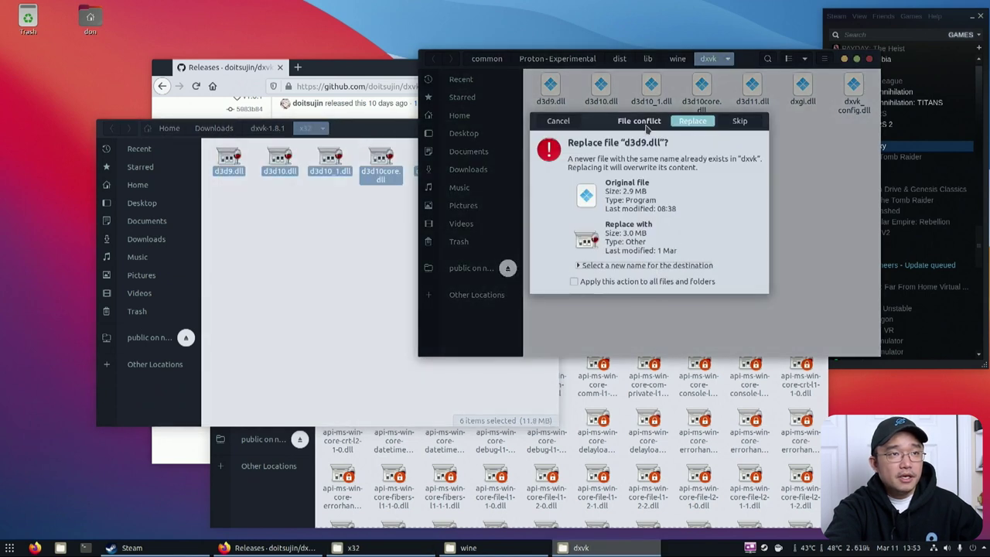
pyautogui.click(689, 122)
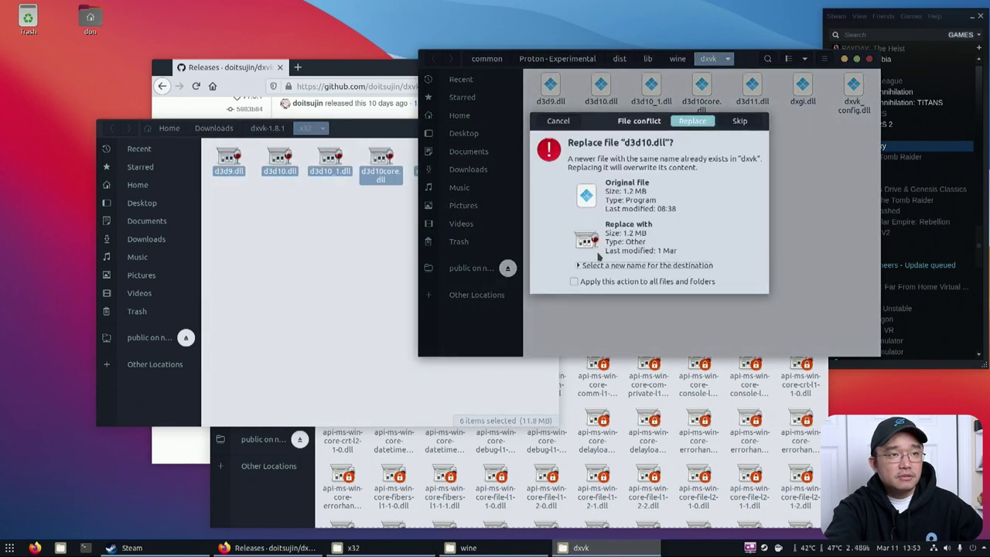
pyautogui.click(573, 282)
pyautogui.click(685, 123)
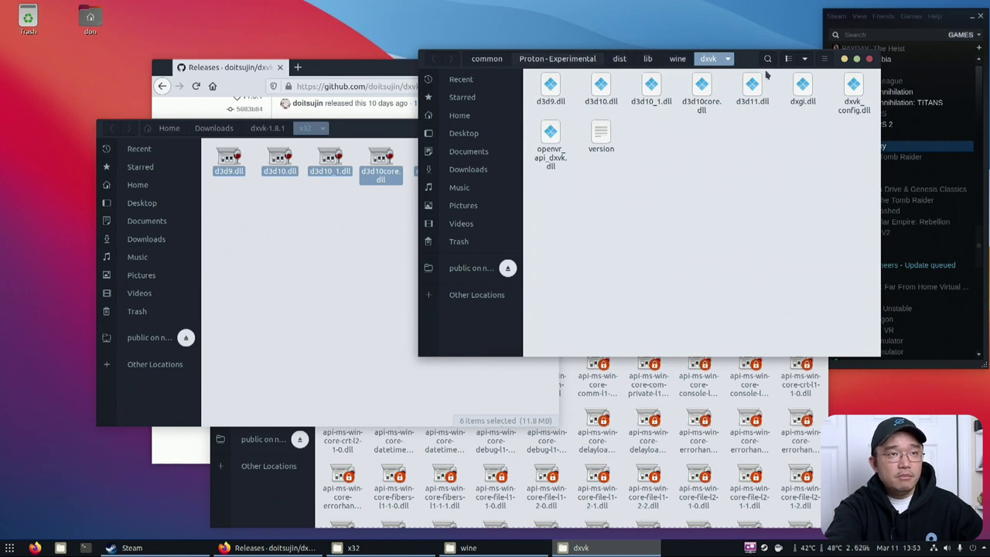
# Step: In the administrator window, go back to dist and open the lib64/wine/dxvk folder
pyautogui.moveTo(754, 66); pyautogui.dragTo(658, 61)
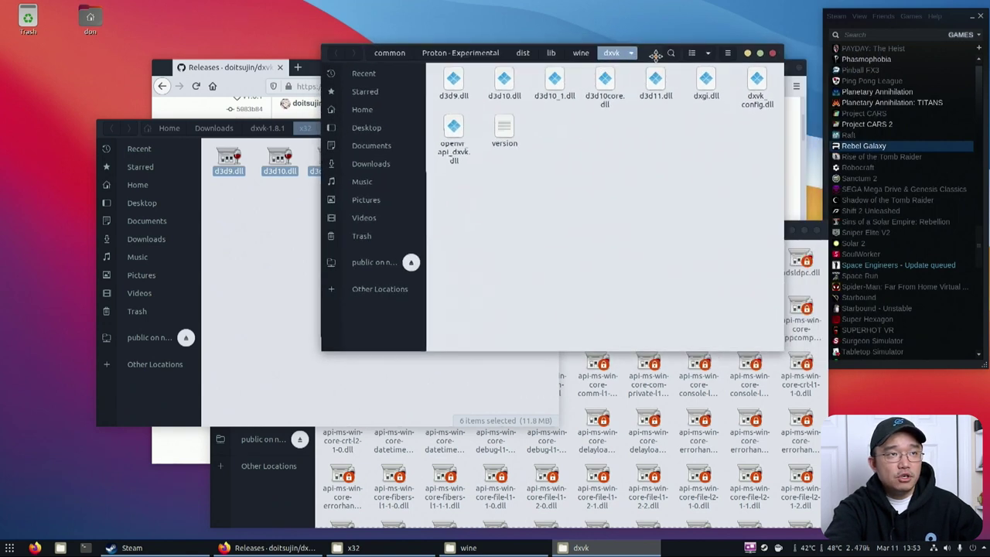
pyautogui.click(523, 54)
pyautogui.doubleClick(561, 84)
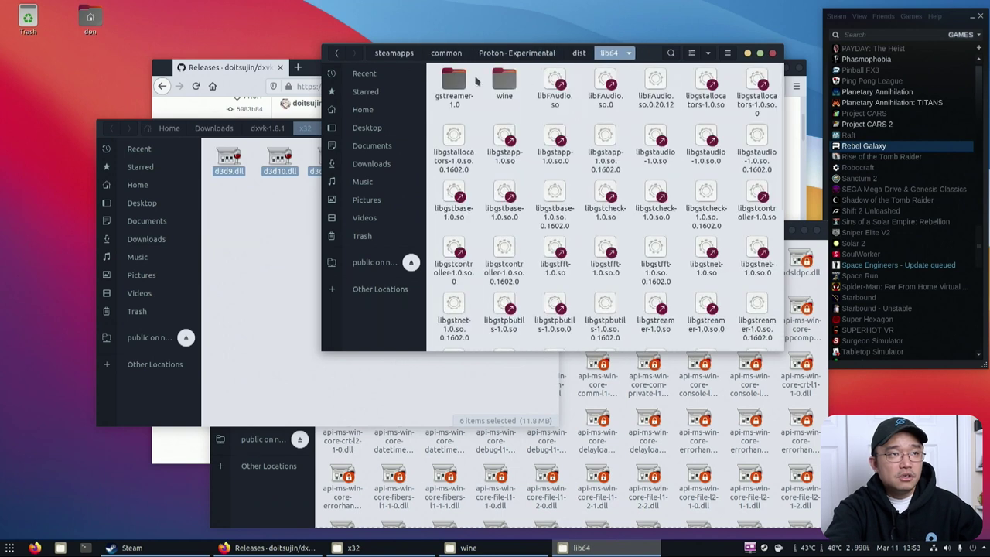
pyautogui.doubleClick(499, 79)
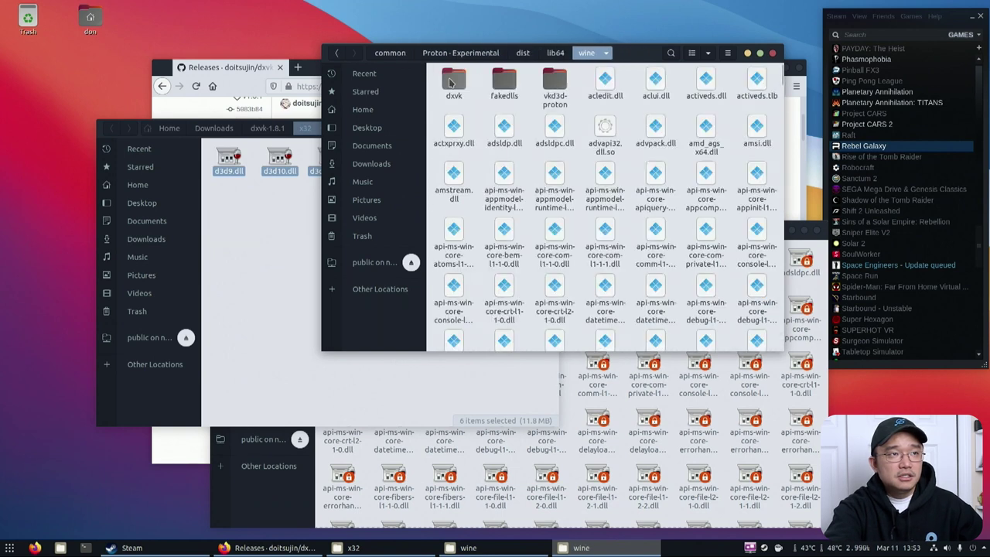
pyautogui.doubleClick(454, 82)
# Step: Switch to the x64 folder of dxvk-1.8.1 and copy all of its DLL files
pyautogui.click(287, 270)
pyautogui.click(265, 128)
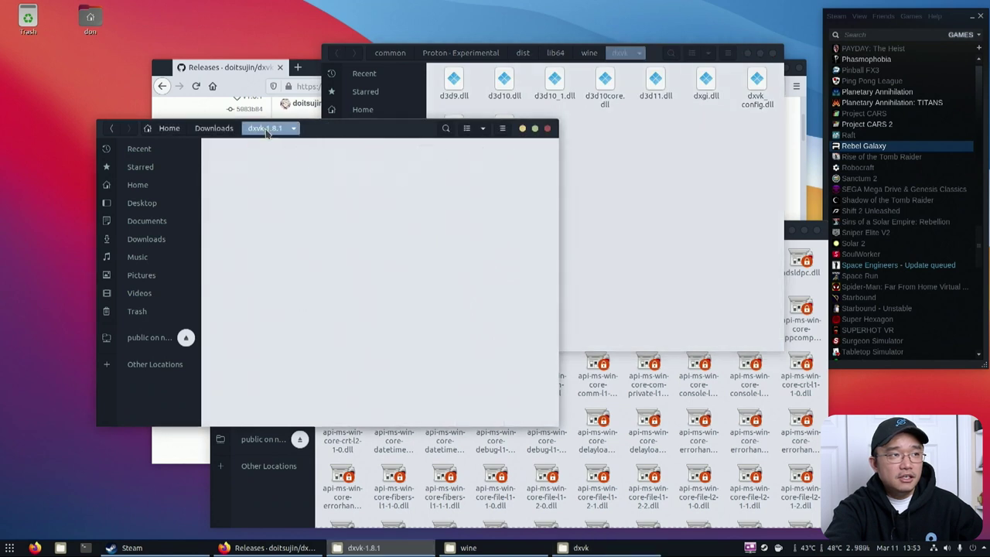
pyautogui.click(291, 156)
pyautogui.doubleClick(291, 156)
pyautogui.moveTo(534, 221); pyautogui.dragTo(224, 148)
pyautogui.rightClick(234, 160)
pyautogui.click(271, 220)
# Step: Paste the x64 DLLs into Proton's lib64/wine/dxvk folder, replacing all existing files of the same name
pyautogui.rightClick(630, 220)
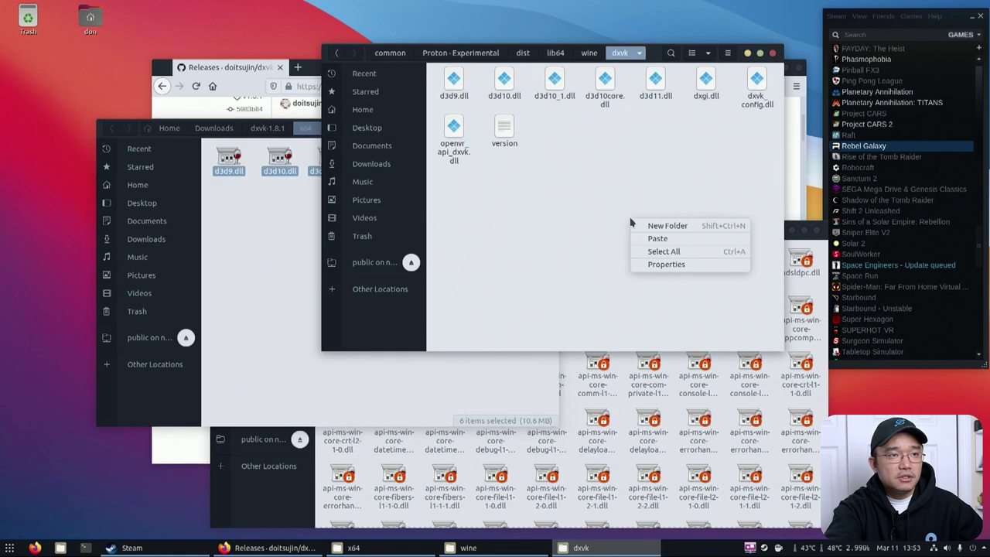
pyautogui.click(646, 234)
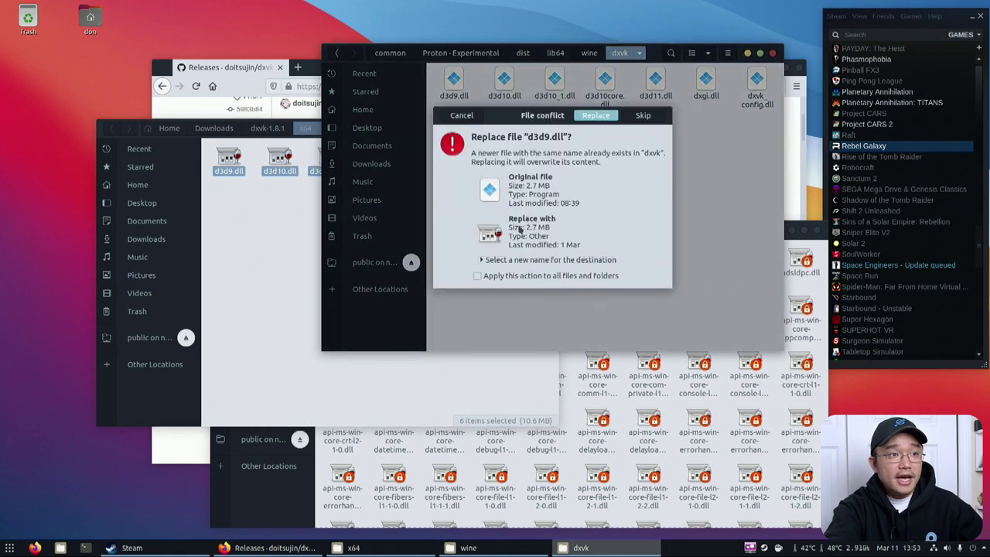
pyautogui.click(498, 279)
pyautogui.click(589, 116)
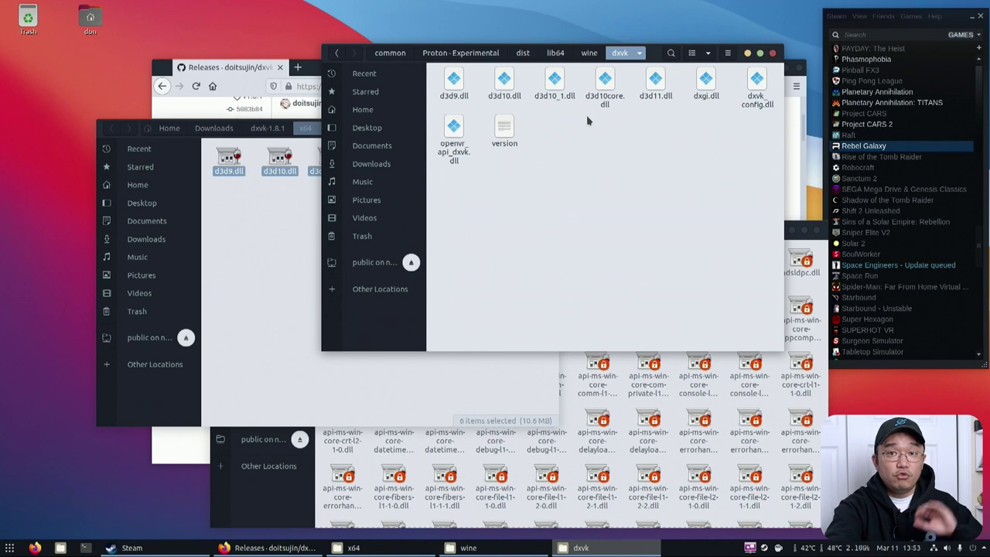
# Step: Go back up from the lib64/wine/dxvk folder through dist to the Proton - Experimental folder
pyautogui.click(532, 56)
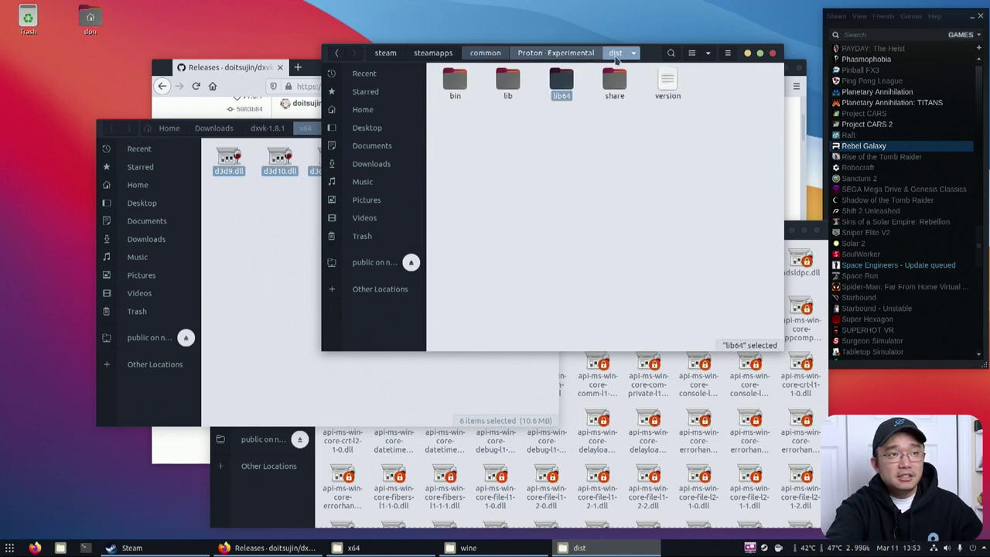
pyautogui.click(545, 52)
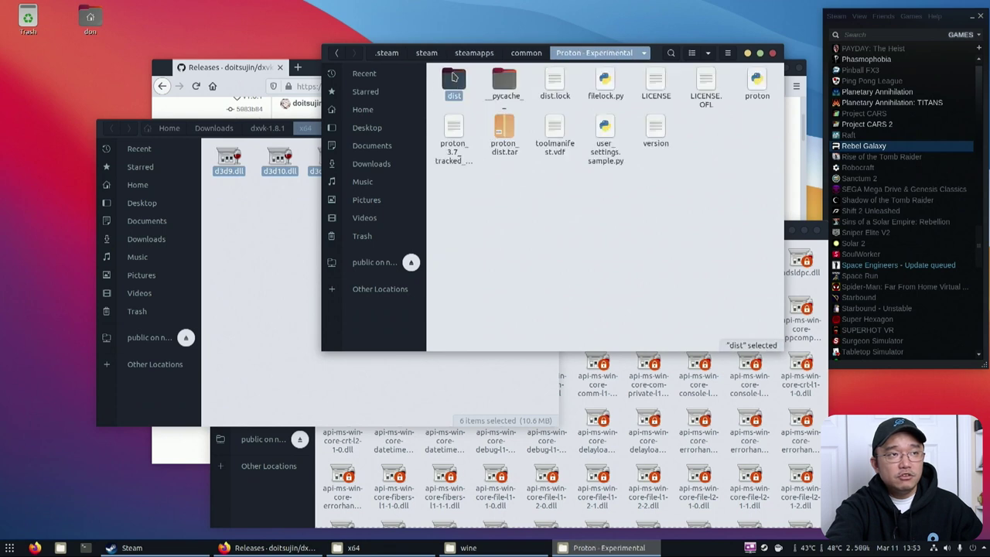
pyautogui.click(674, 205)
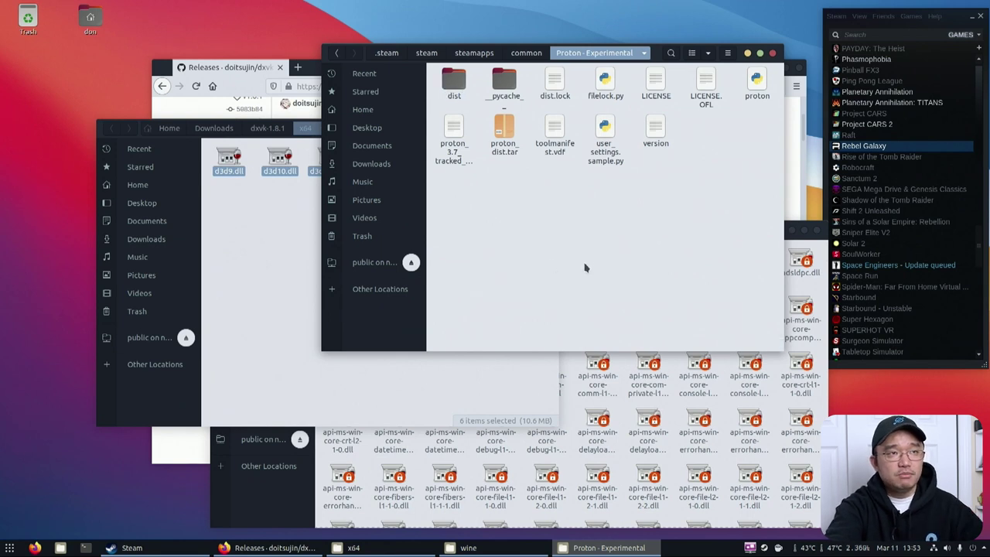
# Step: Close all open file manager windows and minimize the browser to clear the desktop
pyautogui.click(774, 54)
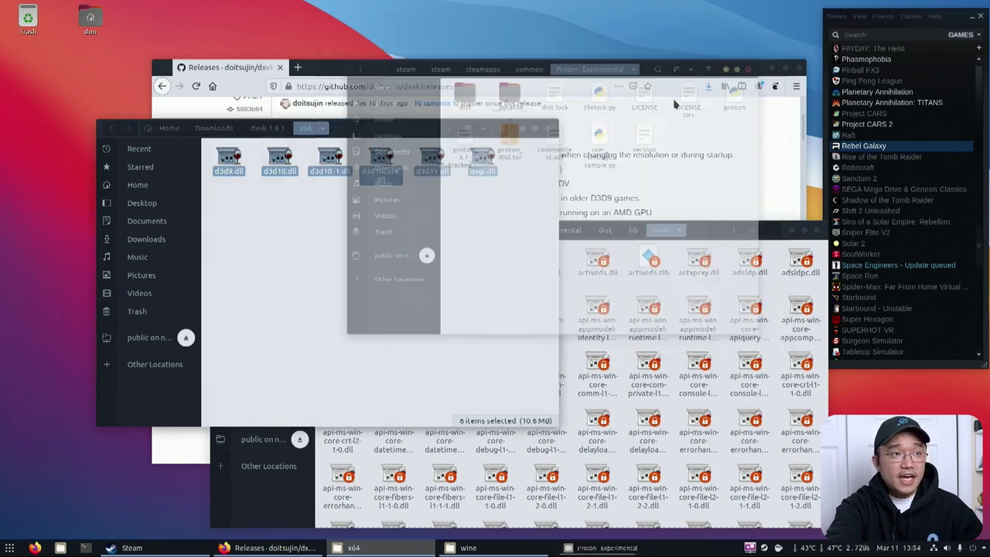
pyautogui.click(547, 129)
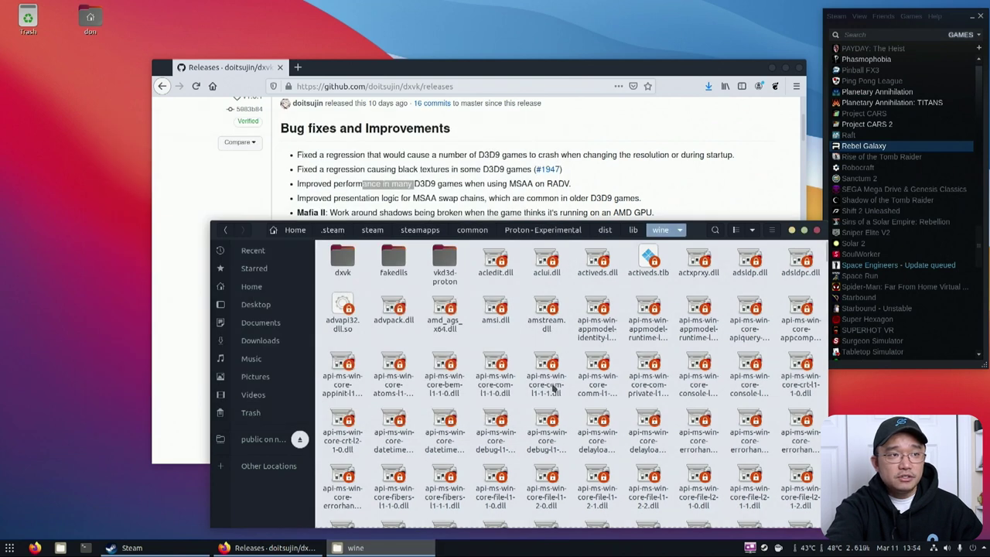
pyautogui.click(817, 230)
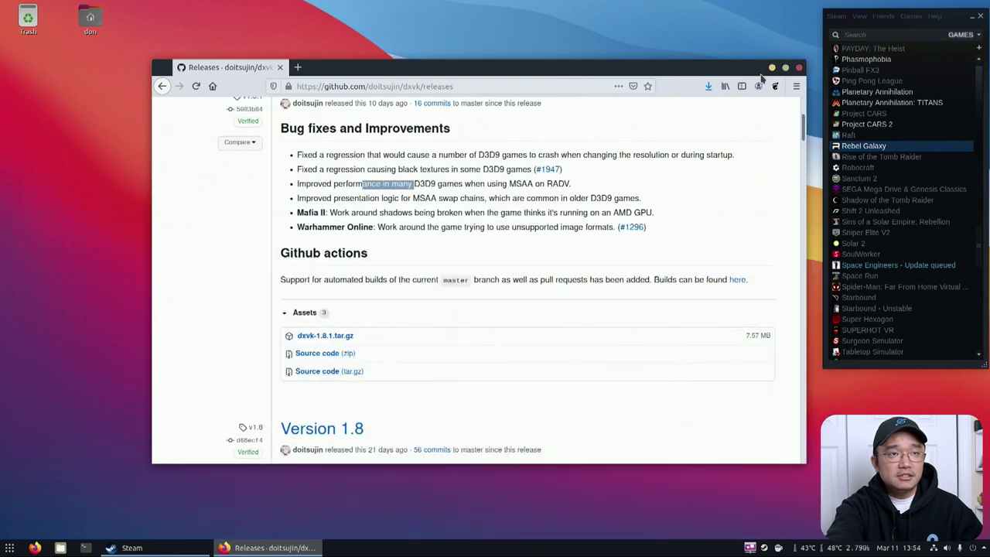
pyautogui.click(771, 69)
# Step: In Rebel Galaxy's compatibility properties, force a specific Steam Play compatibility tool and choose Proton Experimental
pyautogui.rightClick(861, 149)
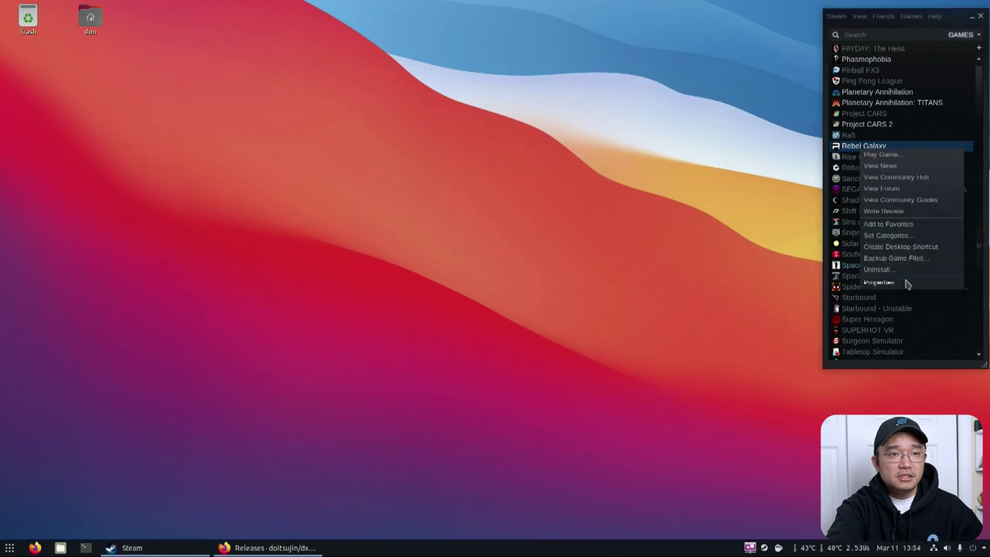
pyautogui.click(878, 283)
pyautogui.click(309, 184)
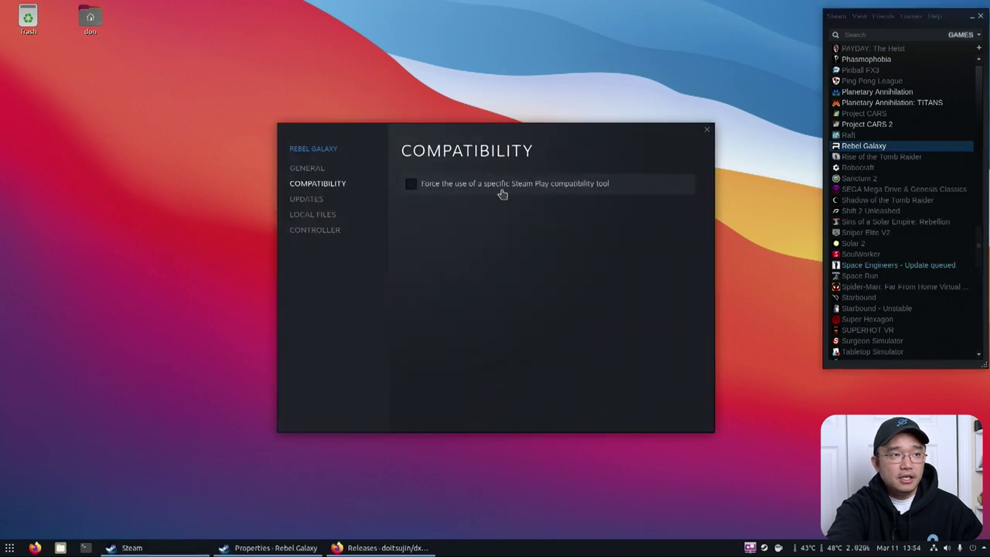
pyautogui.click(492, 187)
pyautogui.click(458, 214)
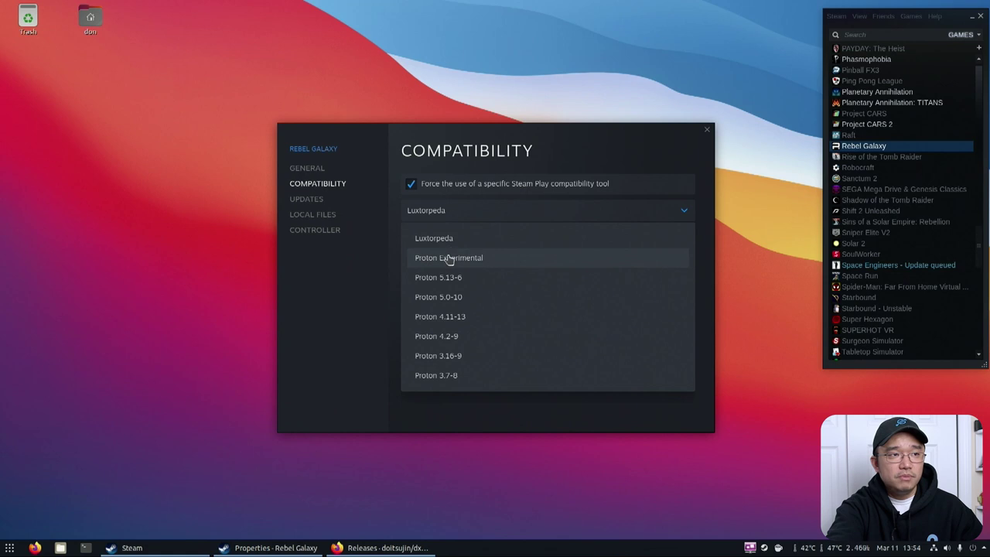
pyautogui.click(456, 263)
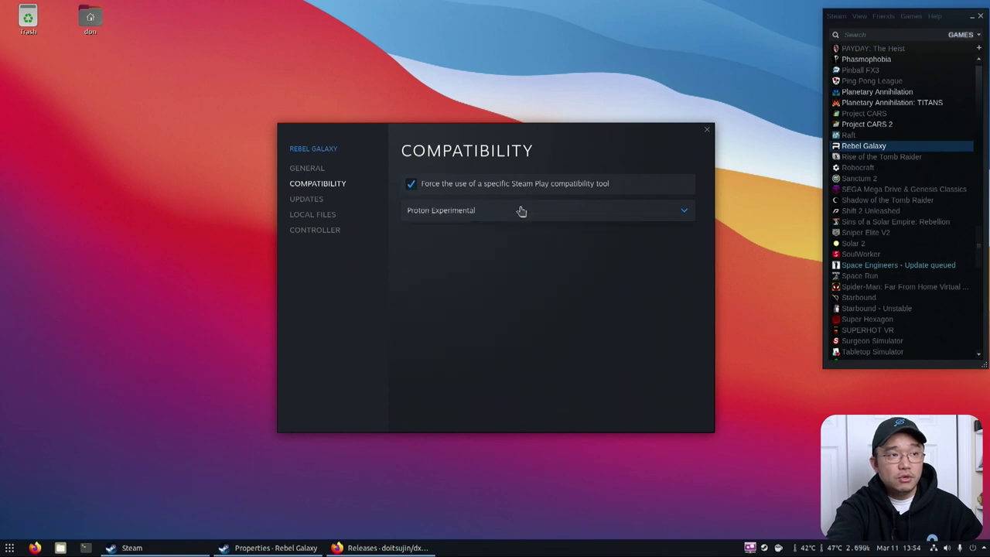
# Step: Check the DXVK_HUD launch options in Rebel Galaxy's general properties and close the properties window
pyautogui.click(310, 169)
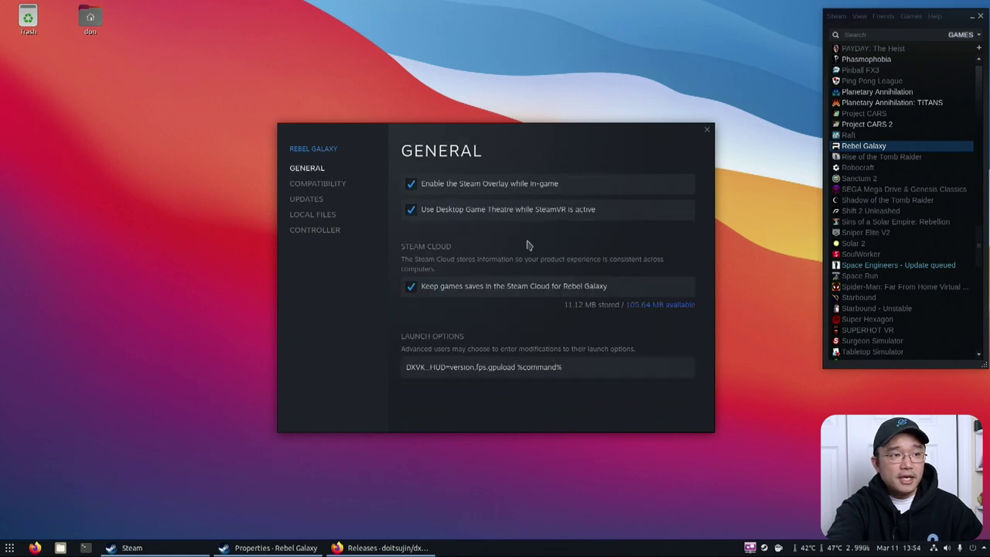
pyautogui.click(473, 368)
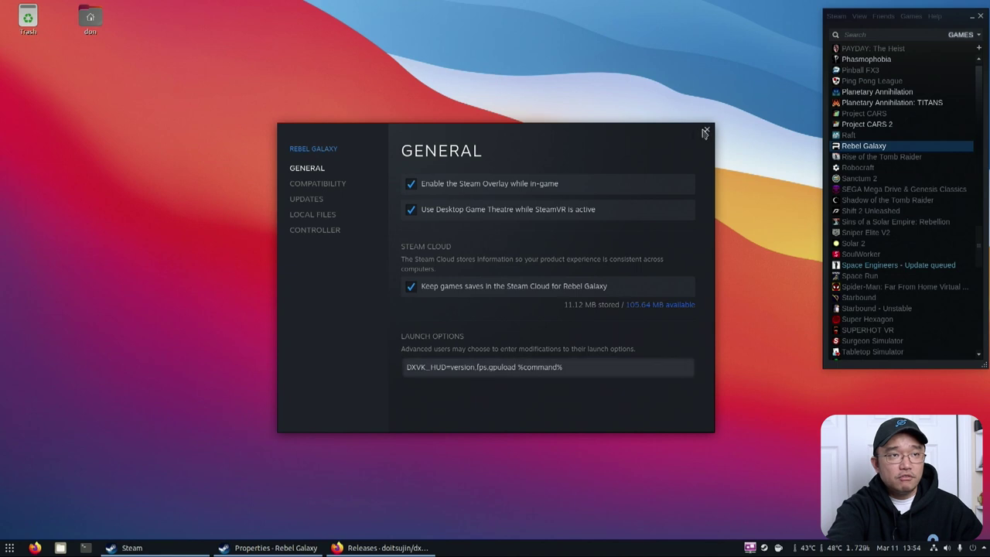
pyautogui.click(705, 133)
# Step: Run Rebel Galaxy with the Direct3D 11 renderer to check the DXVK version overlay, and exit from its main menu
pyautogui.rightClick(869, 147)
pyautogui.click(883, 155)
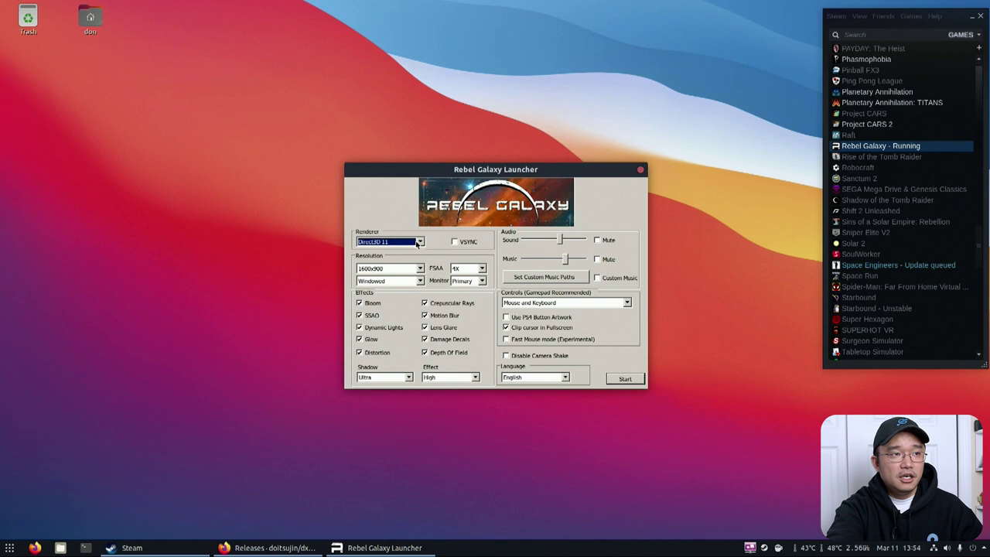
pyautogui.click(641, 379)
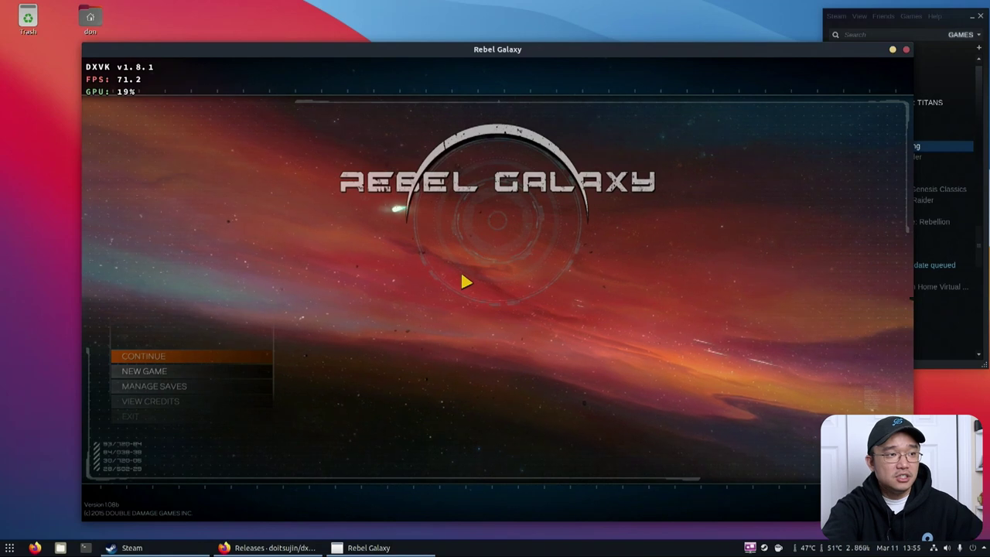
pyautogui.press('Return')
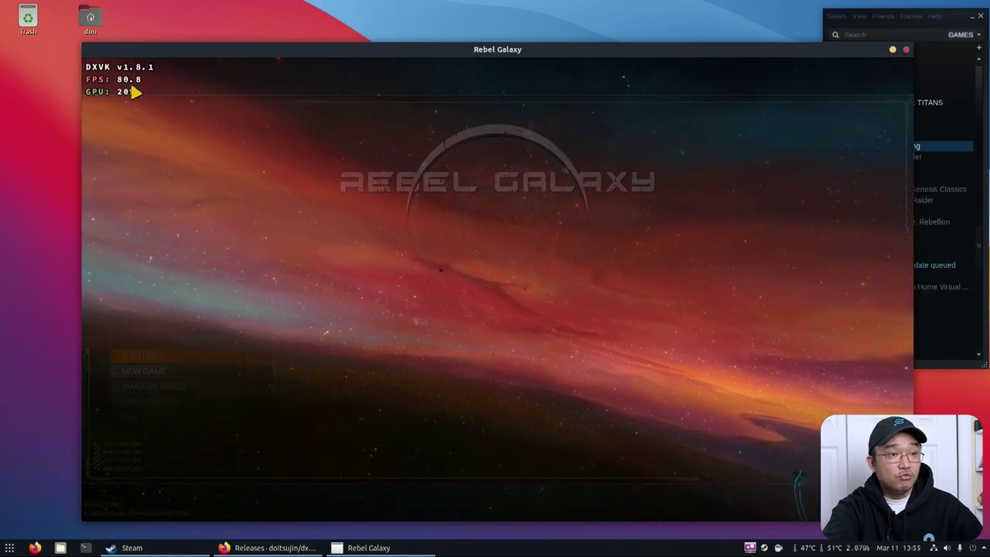
pyautogui.click(150, 423)
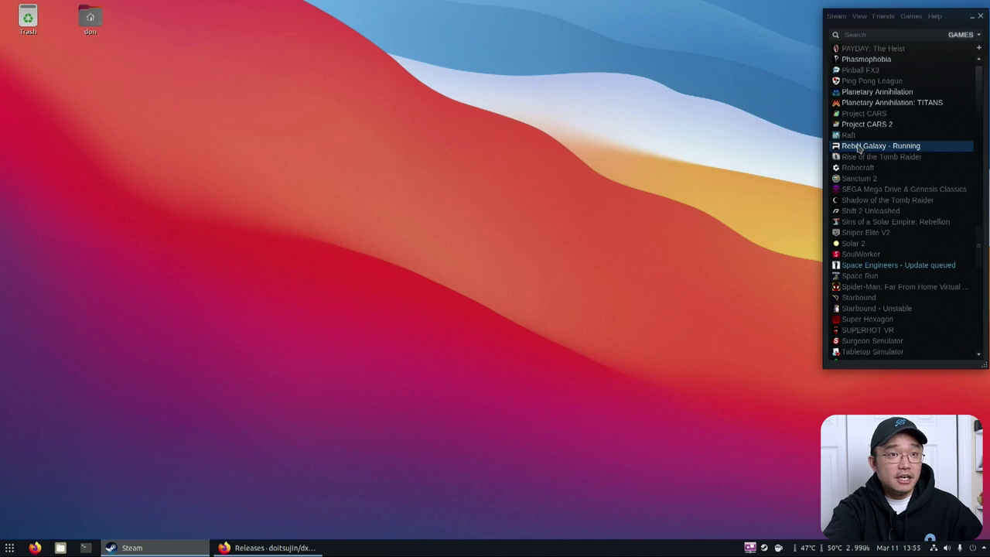
# Step: Relaunch Rebel Galaxy from the Steam library and start it with the renderer set to Direct3D 9
pyautogui.rightClick(870, 148)
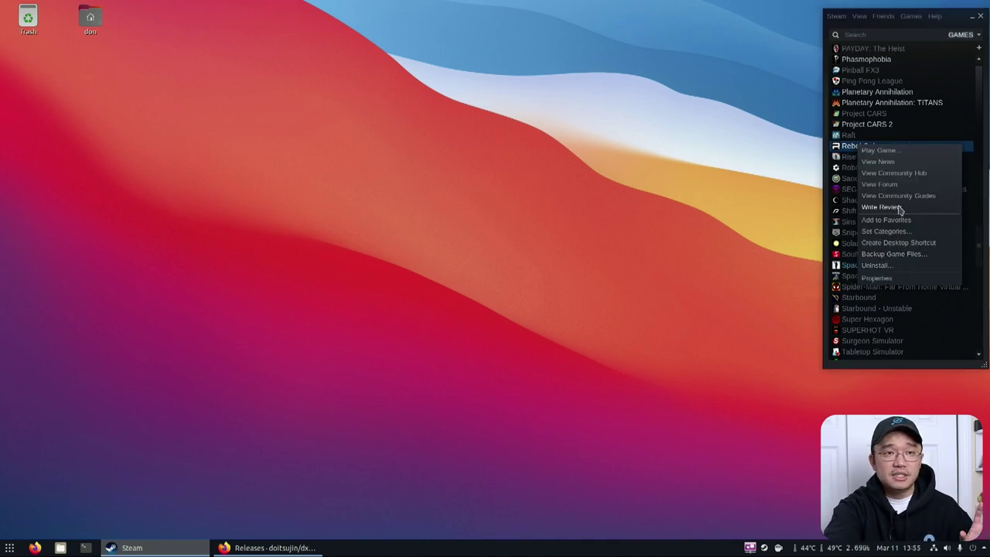
pyautogui.click(881, 151)
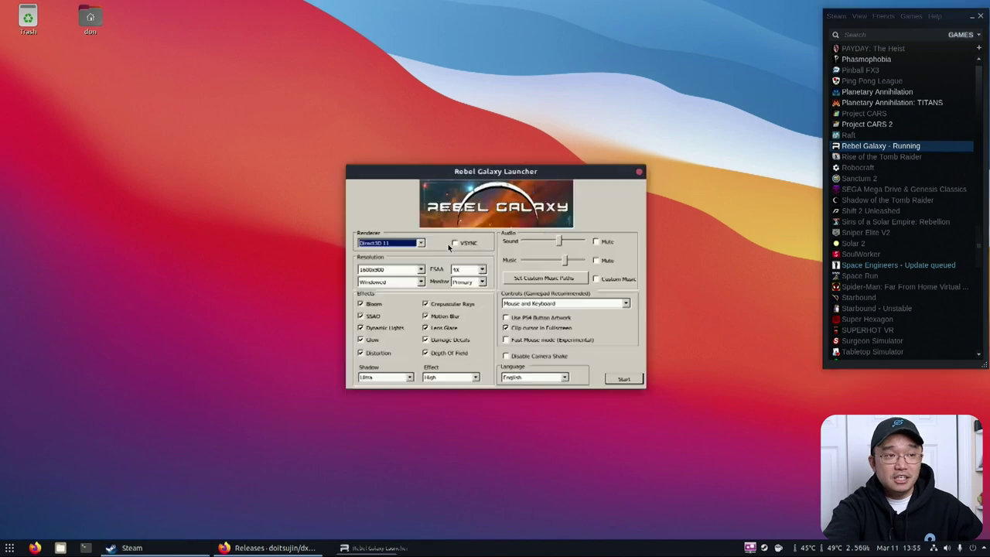
pyautogui.click(420, 244)
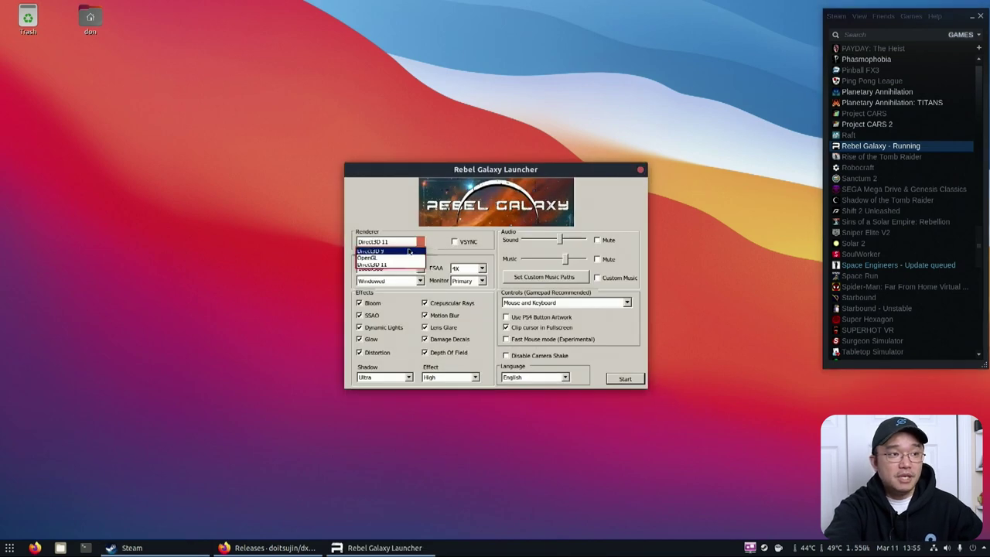
pyautogui.click(406, 253)
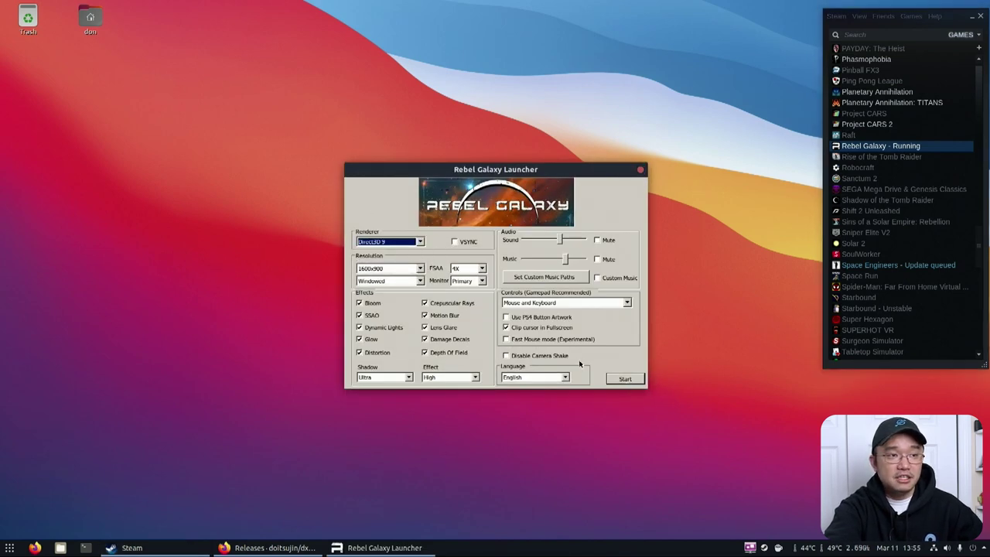
pyautogui.click(624, 379)
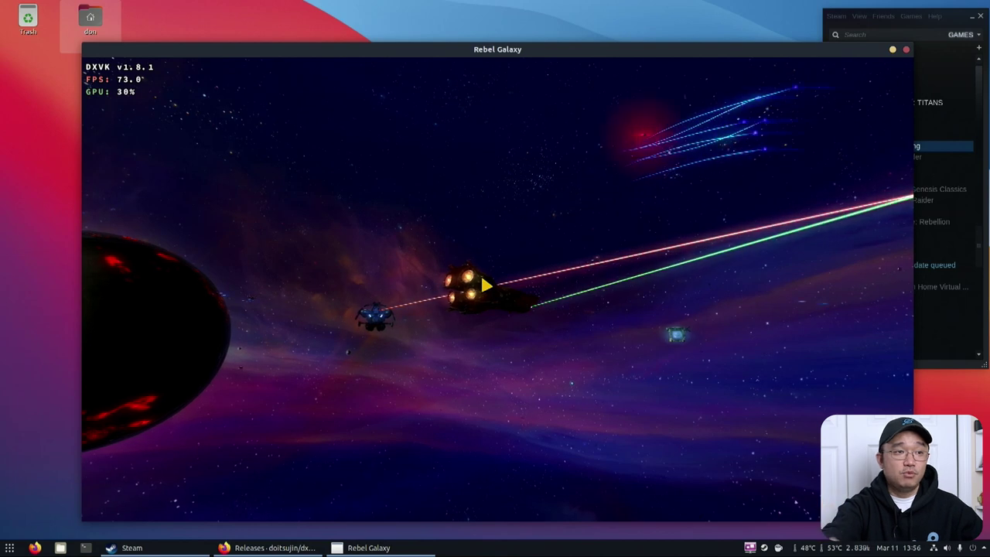
pyautogui.moveTo(427, 405)
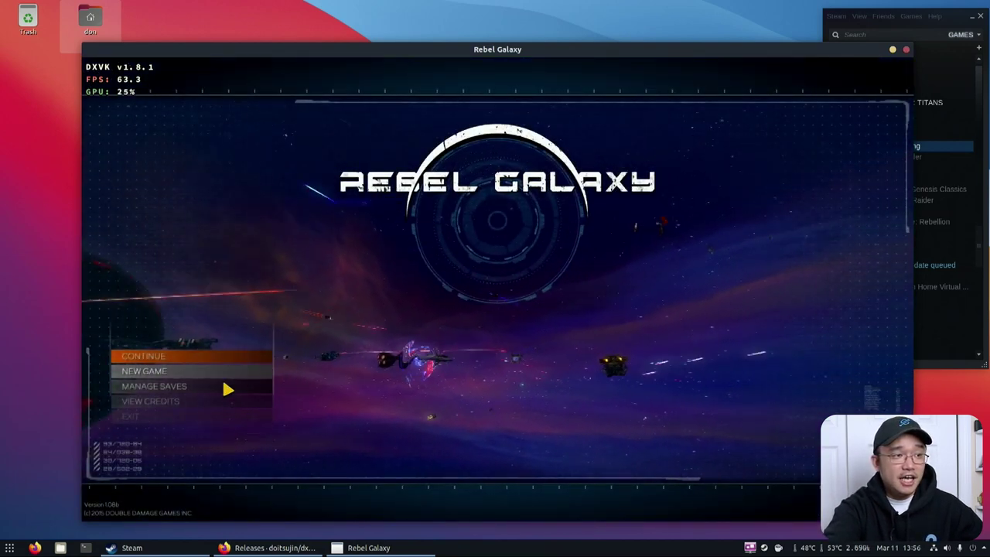